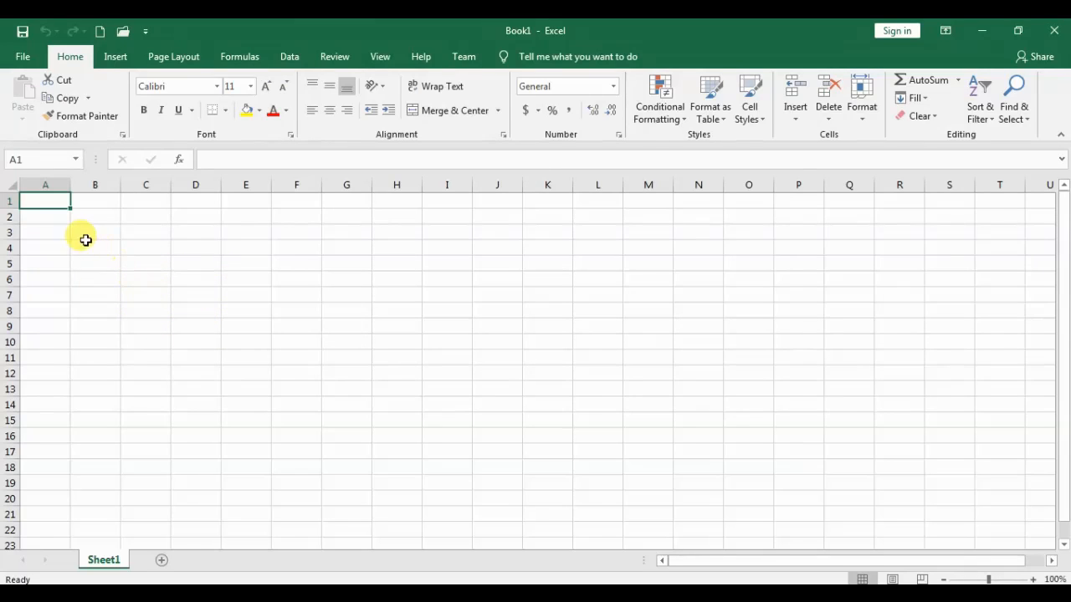
Select columns A, B and C one at a time, then repeat from column A through column D
{"action": "left_click", "coordinate": [60, 186]}
{"action": "left_click", "coordinate": [94, 185]}
{"action": "left_click", "coordinate": [145, 185]}
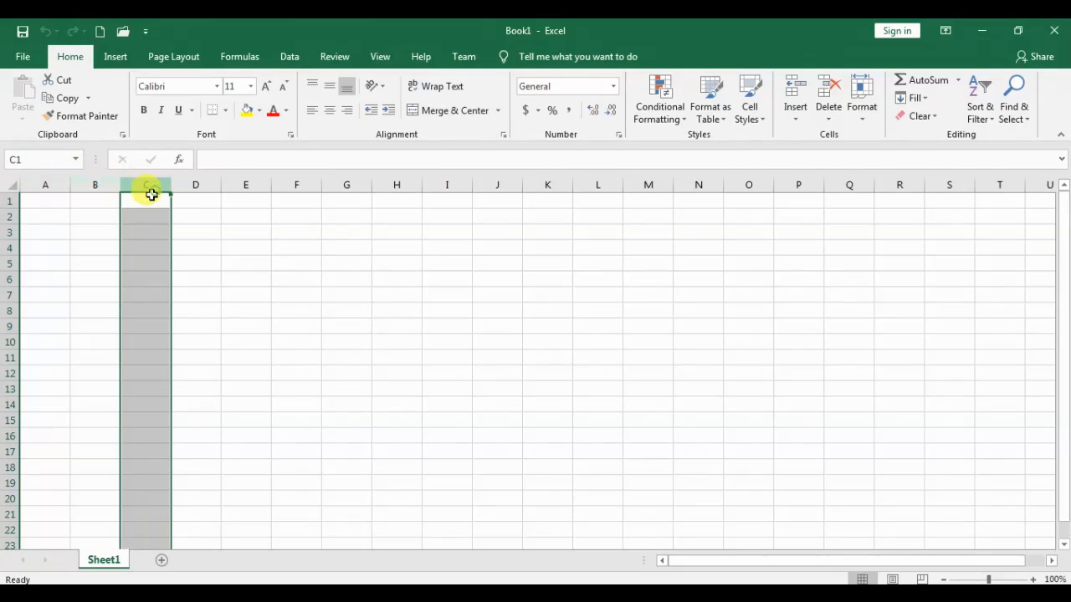
{"action": "left_click", "coordinate": [65, 185]}
{"action": "left_click", "coordinate": [96, 185]}
{"action": "left_click", "coordinate": [146, 185]}
{"action": "left_click", "coordinate": [197, 185]}
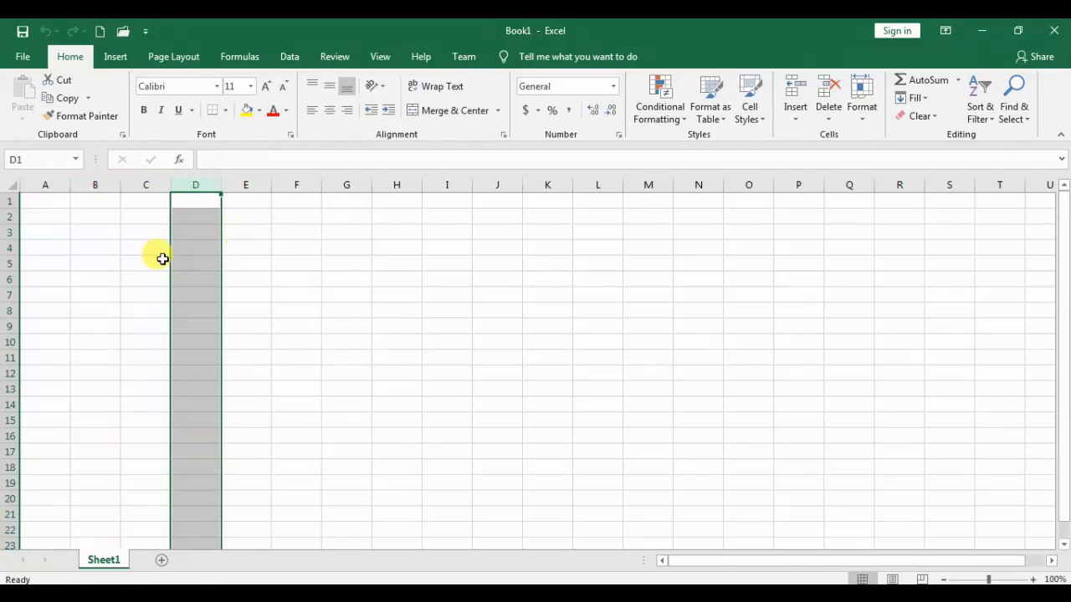
Select rows 1, 2 and 3 one at a time, then select cell B7
{"action": "left_click", "coordinate": [11, 201]}
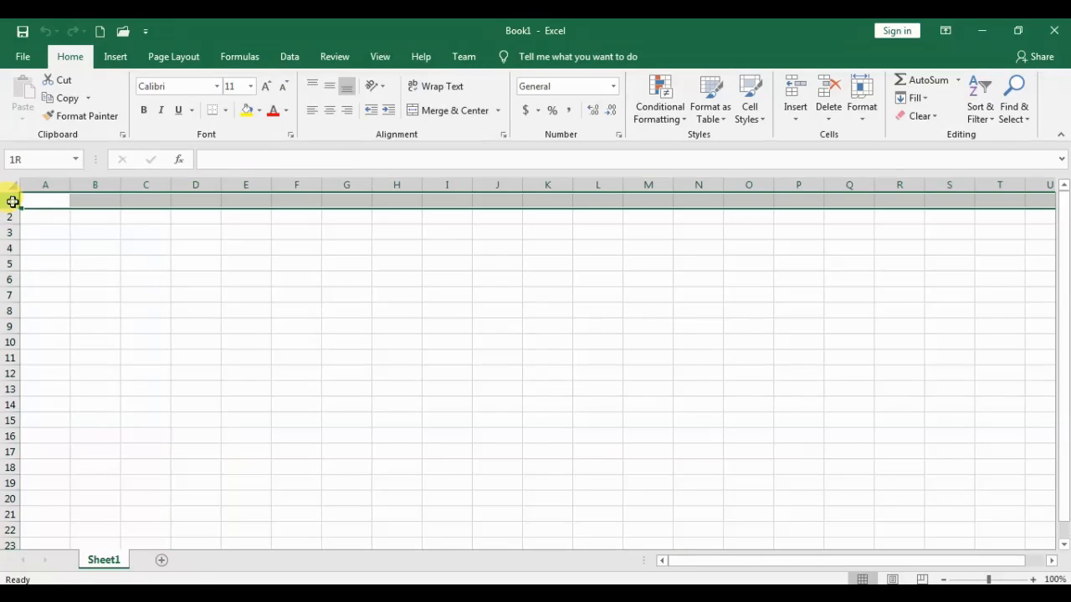
{"action": "left_click", "coordinate": [9, 217]}
{"action": "left_click", "coordinate": [9, 232]}
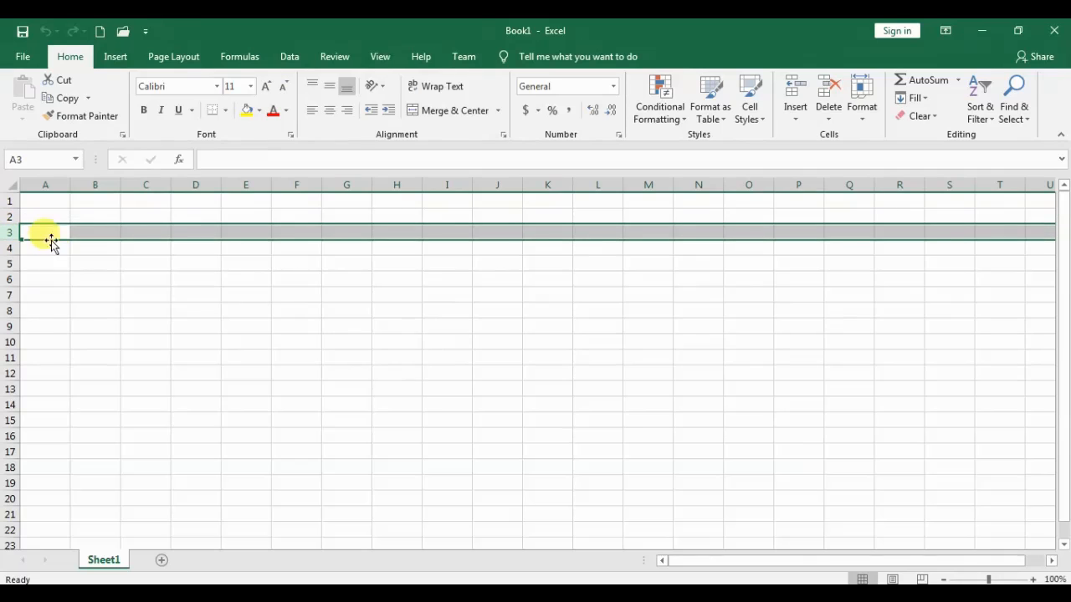
{"action": "left_click", "coordinate": [75, 291]}
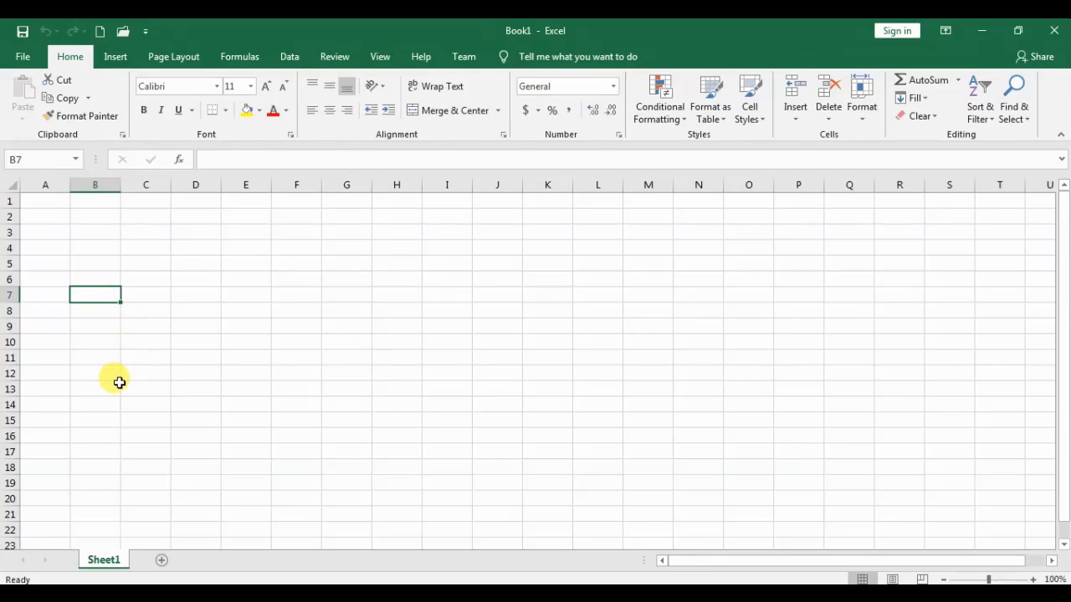
Browse down the rows, jump to the last row of column B, and return to cell B1
{"action": "scroll", "coordinate": [154, 339], "scroll_direction": "down", "scroll_amount": 3}
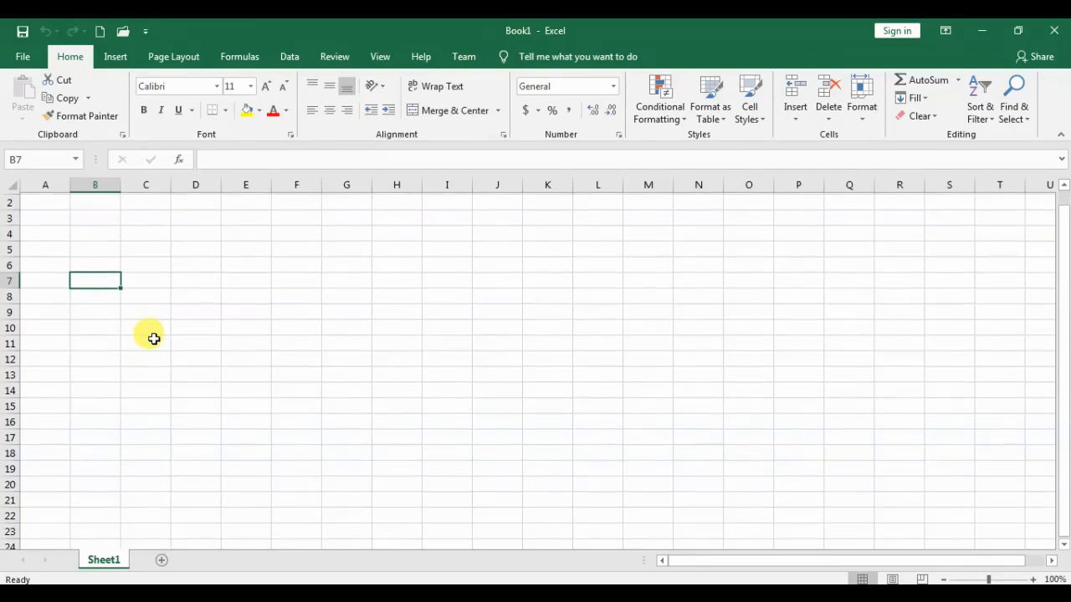
{"action": "scroll", "coordinate": [154, 338], "scroll_direction": "down", "scroll_amount": 5}
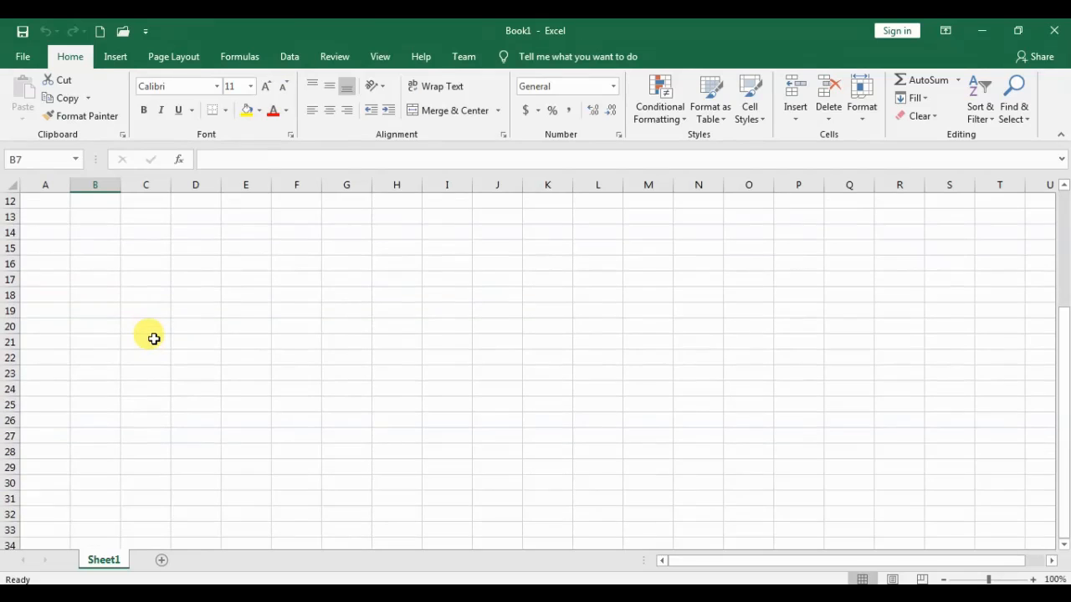
{"action": "scroll", "coordinate": [153, 339], "scroll_direction": "down", "scroll_amount": 11}
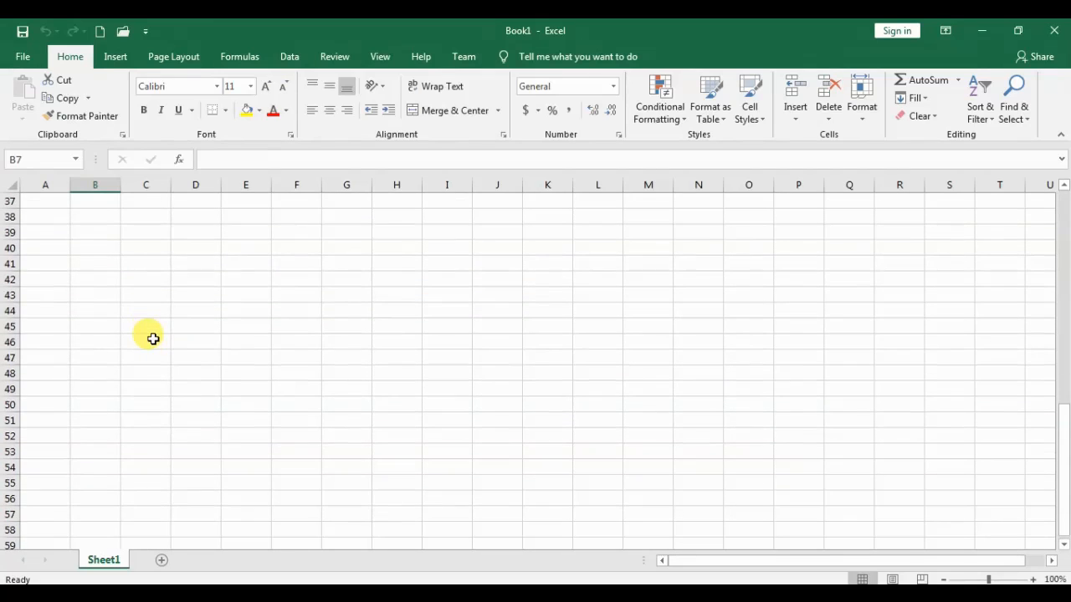
{"action": "scroll", "coordinate": [151, 337], "scroll_direction": "down", "scroll_amount": 4}
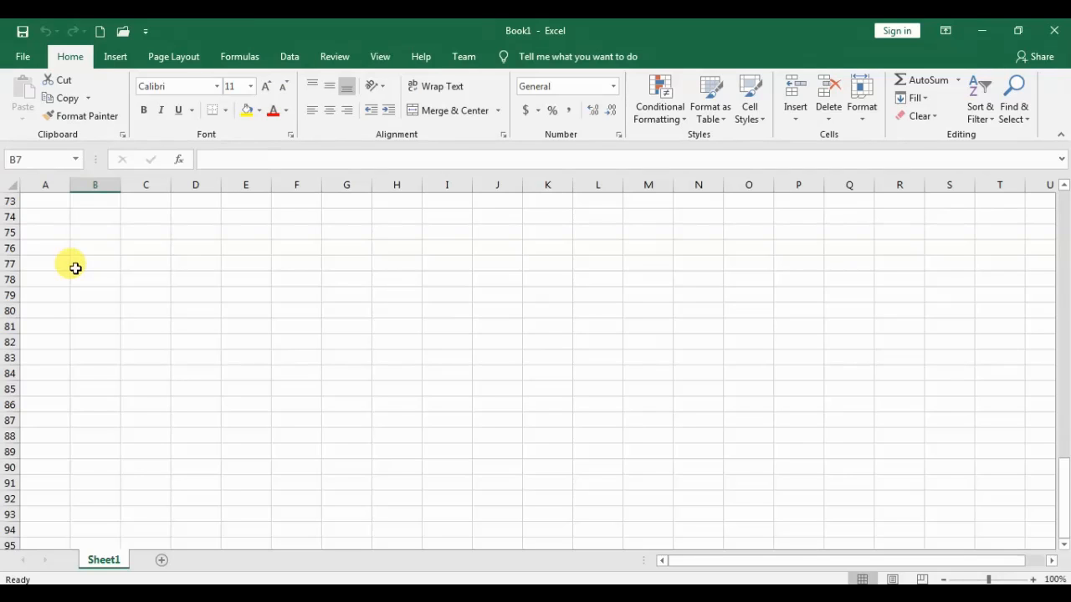
{"action": "key", "text": "ctrl+Down"}
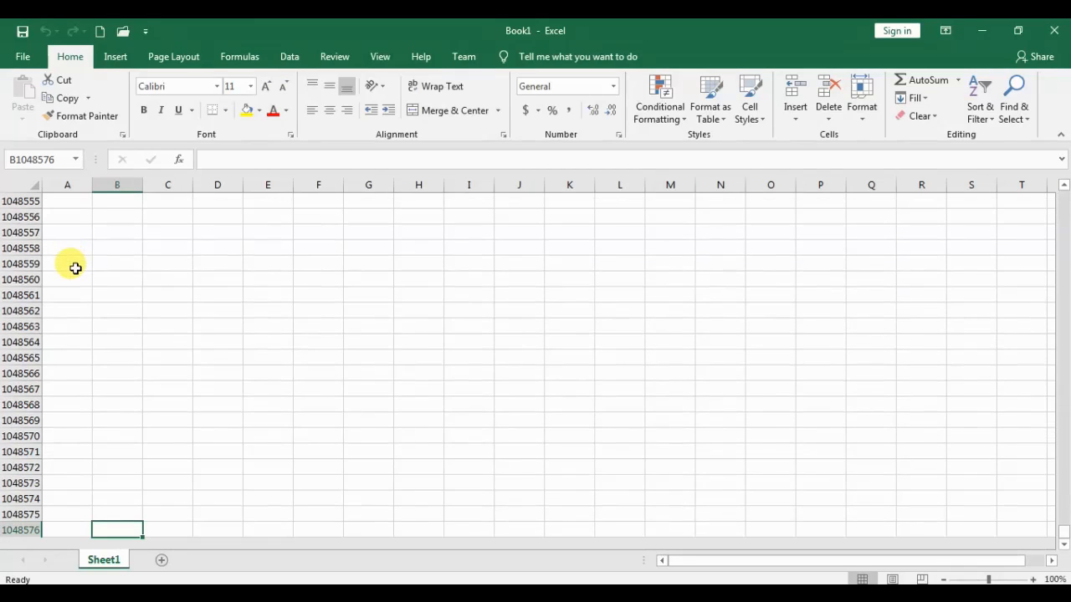
{"action": "scroll", "coordinate": [75, 268], "scroll_direction": "down", "scroll_amount": 2}
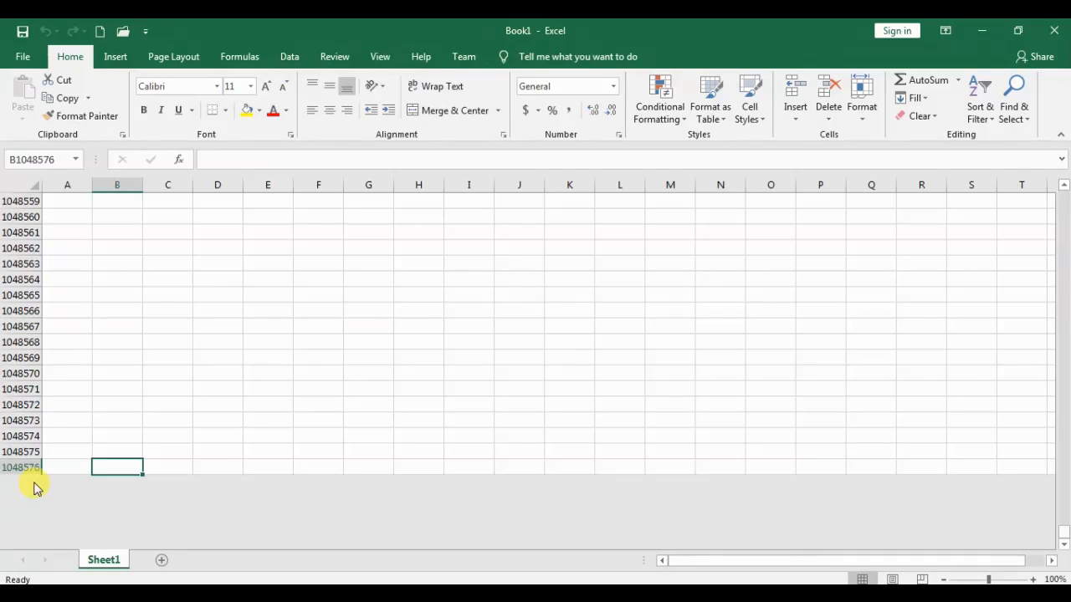
{"action": "key", "text": "ctrl+Up"}
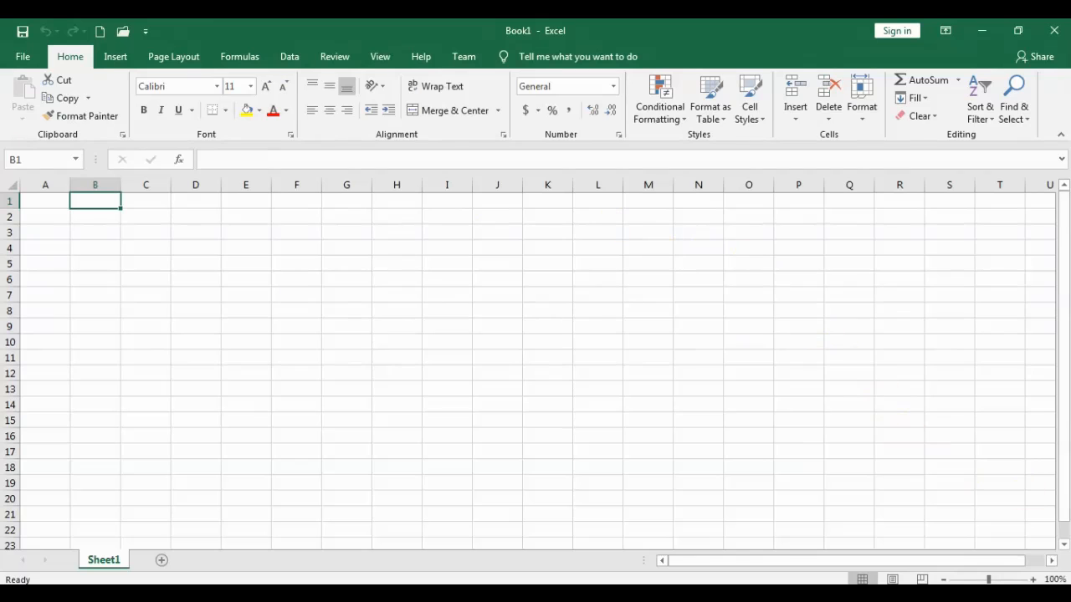
Browse the columns past Z, then jump to the last column of row 1
{"action": "left_click", "coordinate": [1051, 560]}
{"action": "left_click", "coordinate": [1051, 560]}
{"action": "left_click", "coordinate": [1051, 560]}
{"action": "left_click", "coordinate": [1051, 560]}
{"action": "left_click", "coordinate": [1051, 561]}
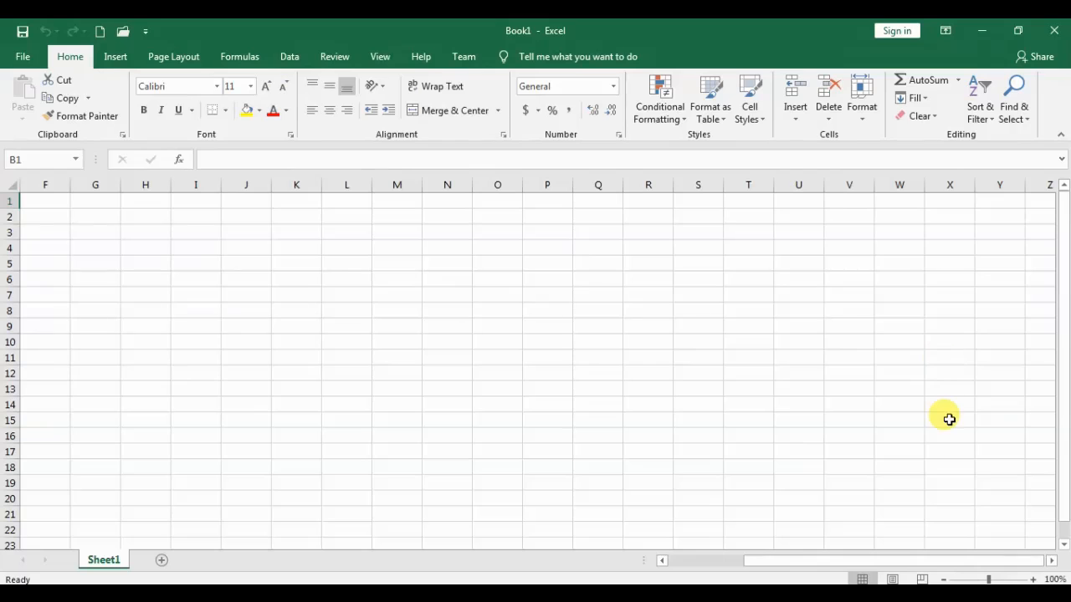
{"action": "left_click", "coordinate": [1052, 561]}
{"action": "left_click", "coordinate": [1052, 561]}
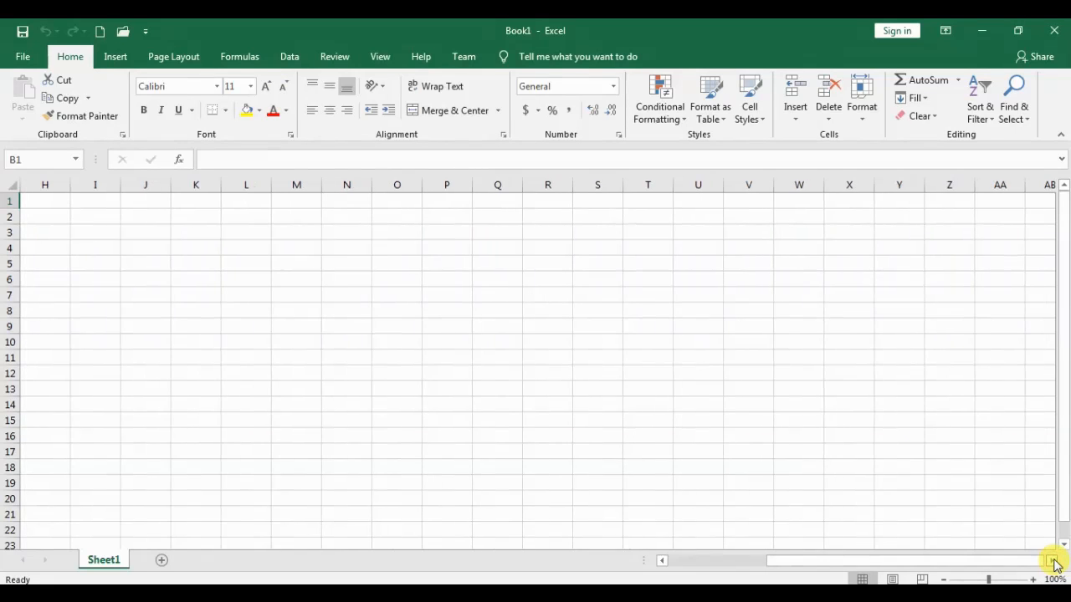
{"action": "left_click", "coordinate": [1052, 562]}
{"action": "left_click", "coordinate": [1052, 561]}
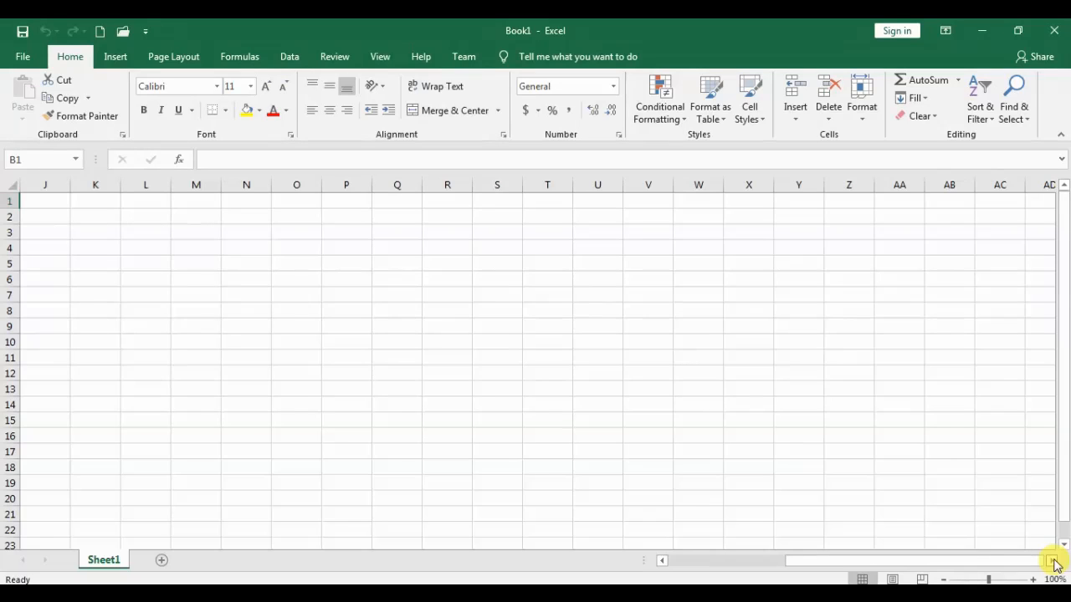
{"action": "key", "text": "ctrl+Right"}
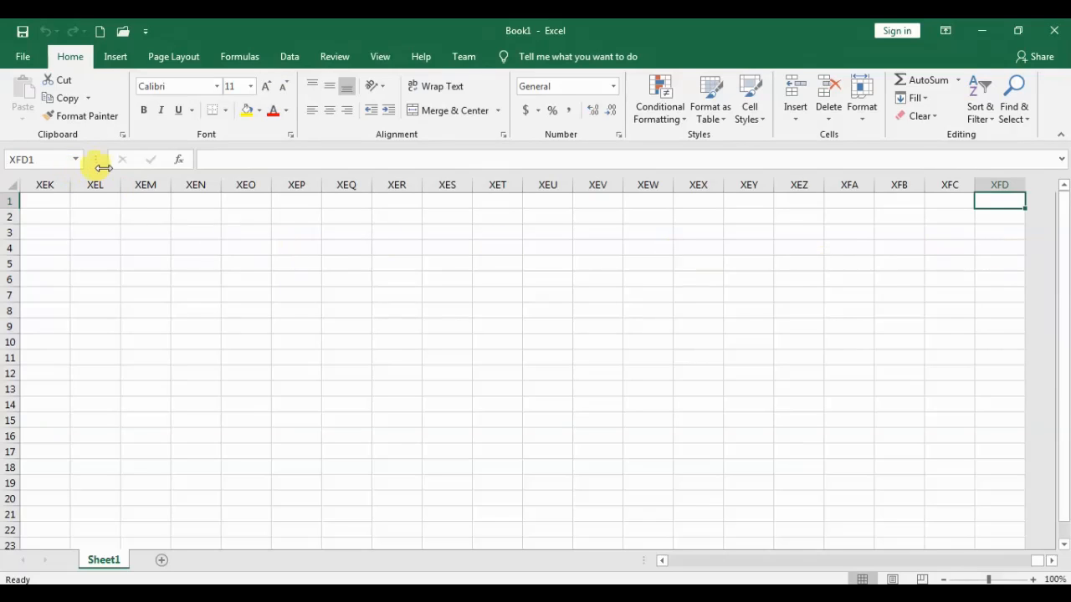
Widen the Name Box, select the entire worksheet to read its dimensions, and return to cell A1
{"action": "left_click_drag", "start_coordinate": [95, 159], "coordinate": [180, 160]}
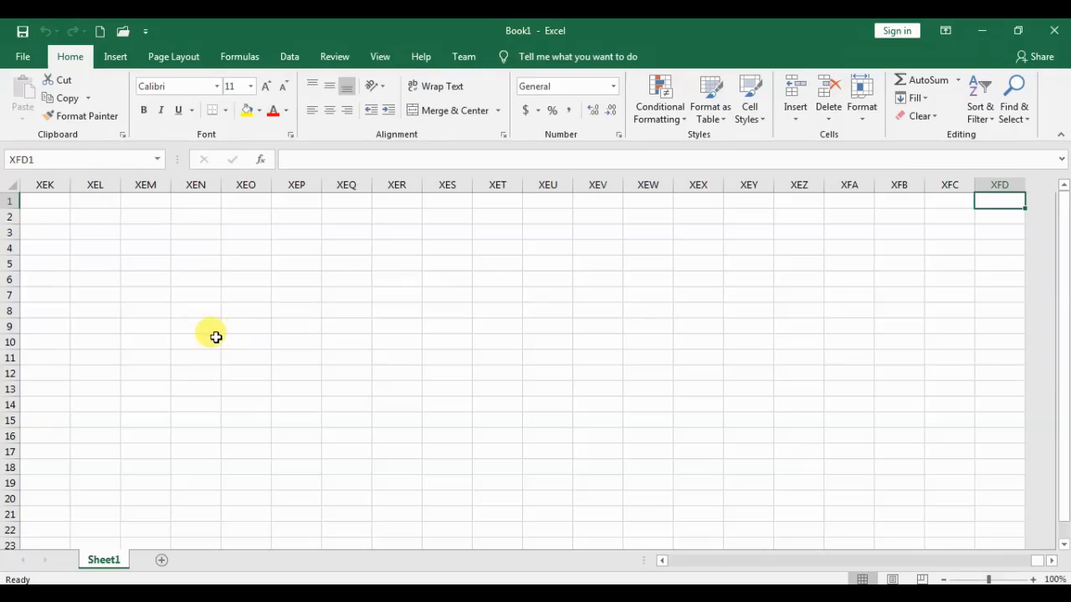
{"action": "left_click", "coordinate": [8, 185]}
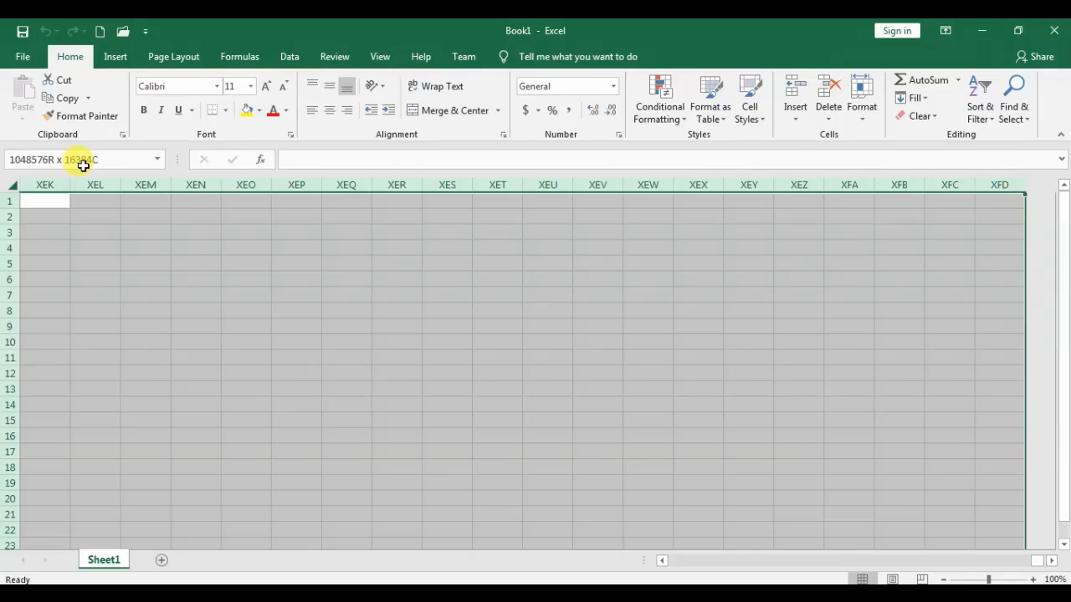
{"action": "left_click", "coordinate": [51, 202]}
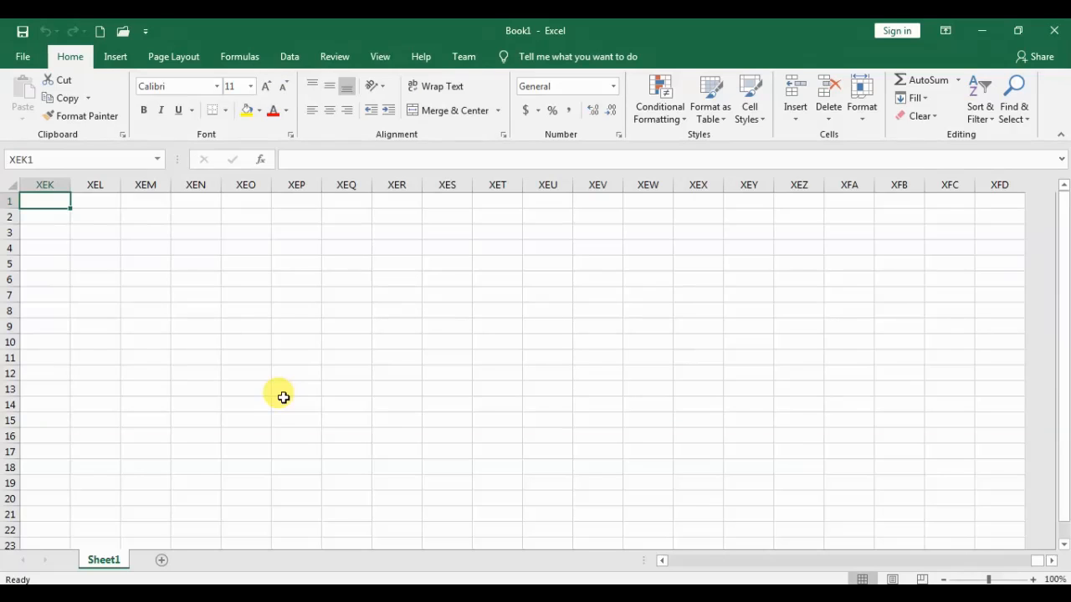
{"action": "key", "text": "ctrl+Home"}
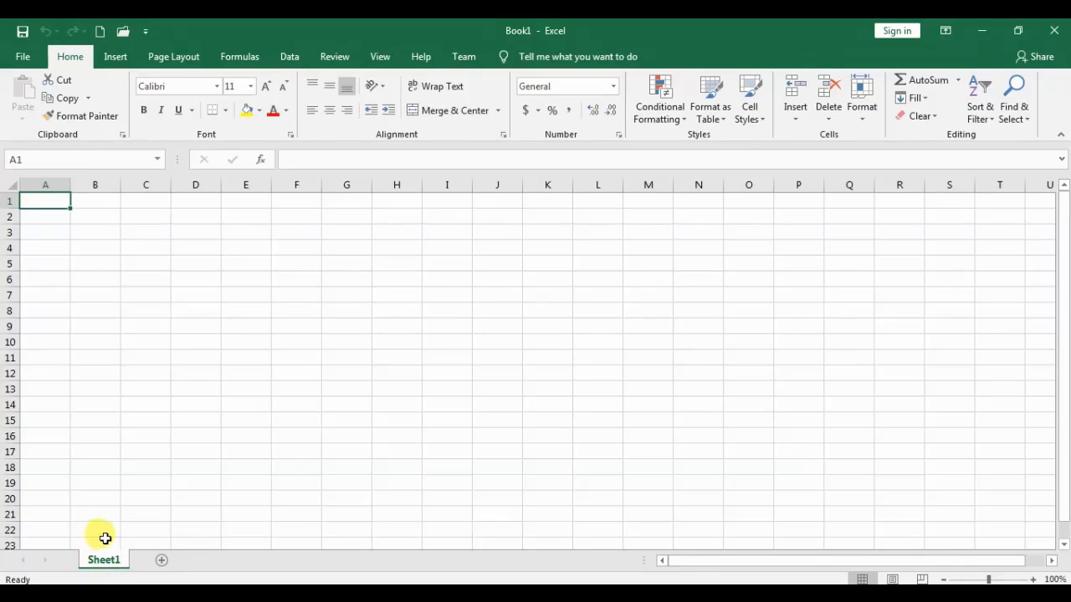
Add four new worksheets to the workbook, Sheet2 through Sheet5
{"action": "left_click", "coordinate": [163, 561]}
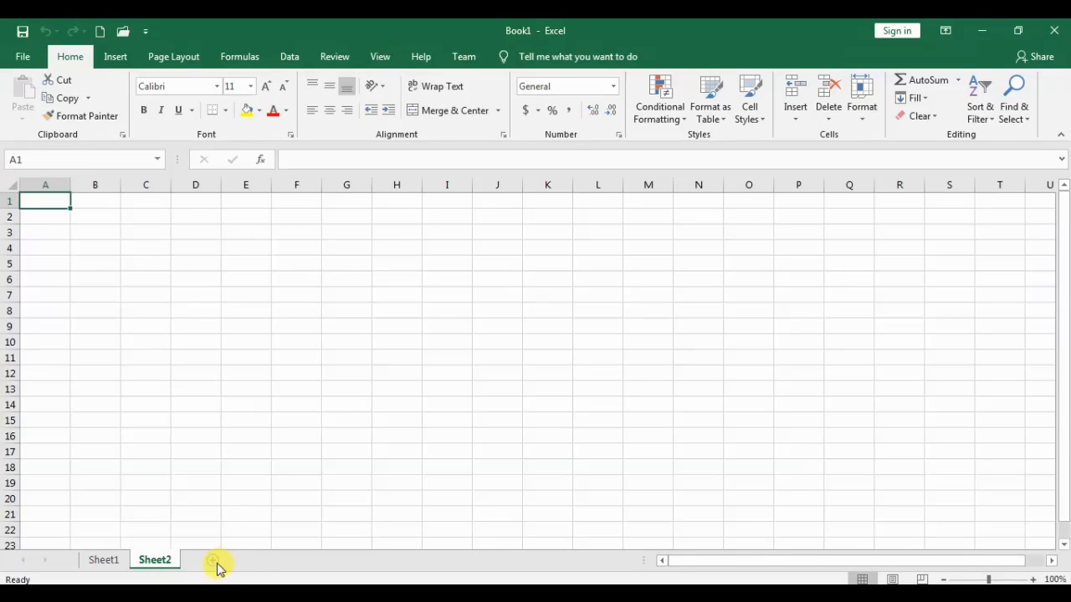
{"action": "left_click", "coordinate": [214, 561]}
{"action": "left_click", "coordinate": [266, 561]}
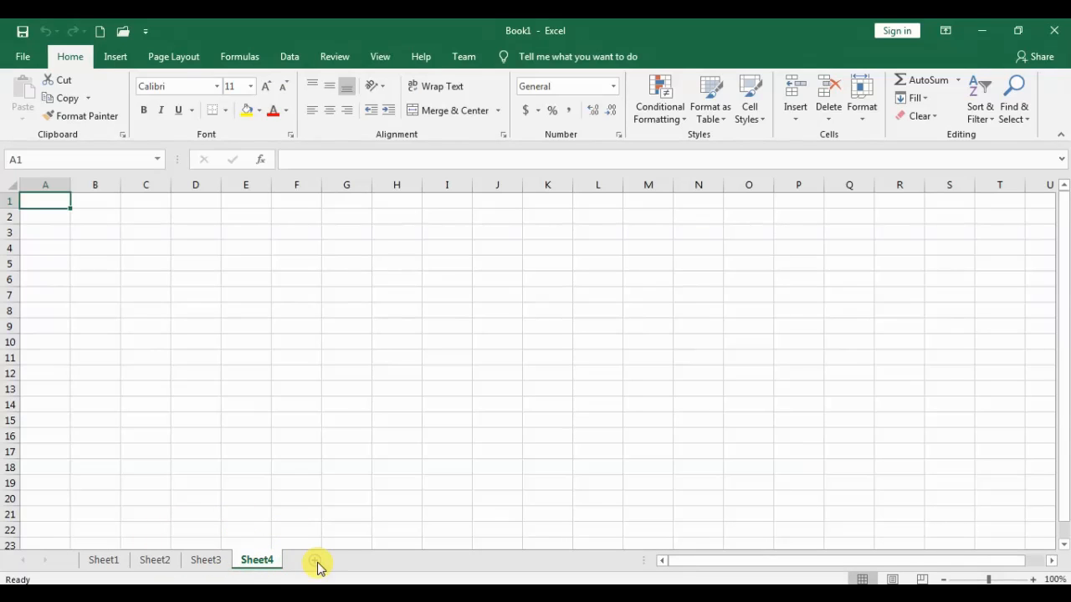
{"action": "left_click", "coordinate": [316, 562]}
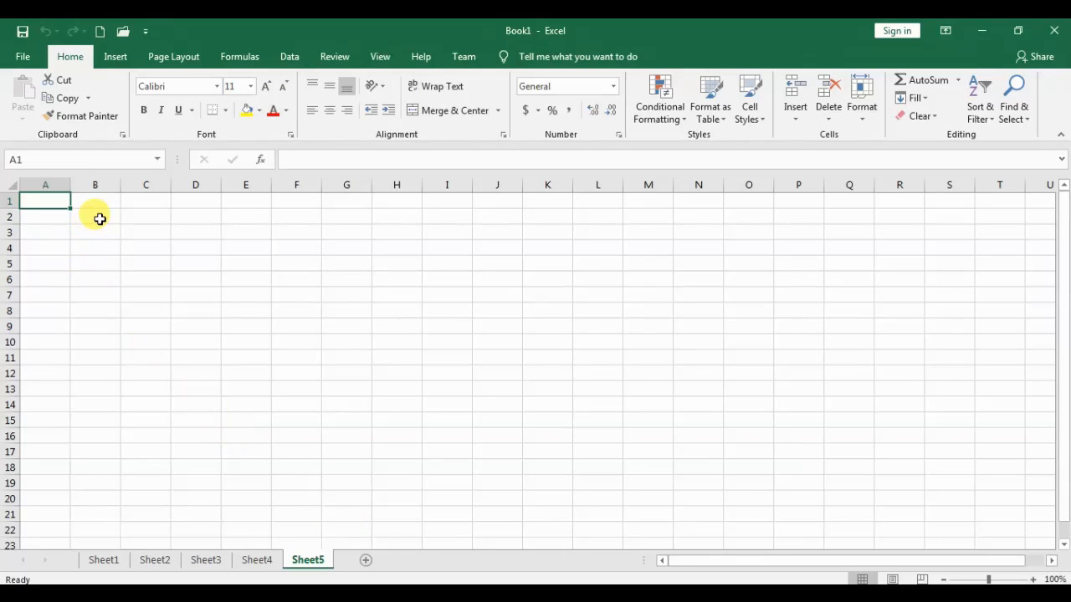
On Sheet5, select cell B2 and move the active cell down column B to B18
{"action": "left_click", "coordinate": [98, 218]}
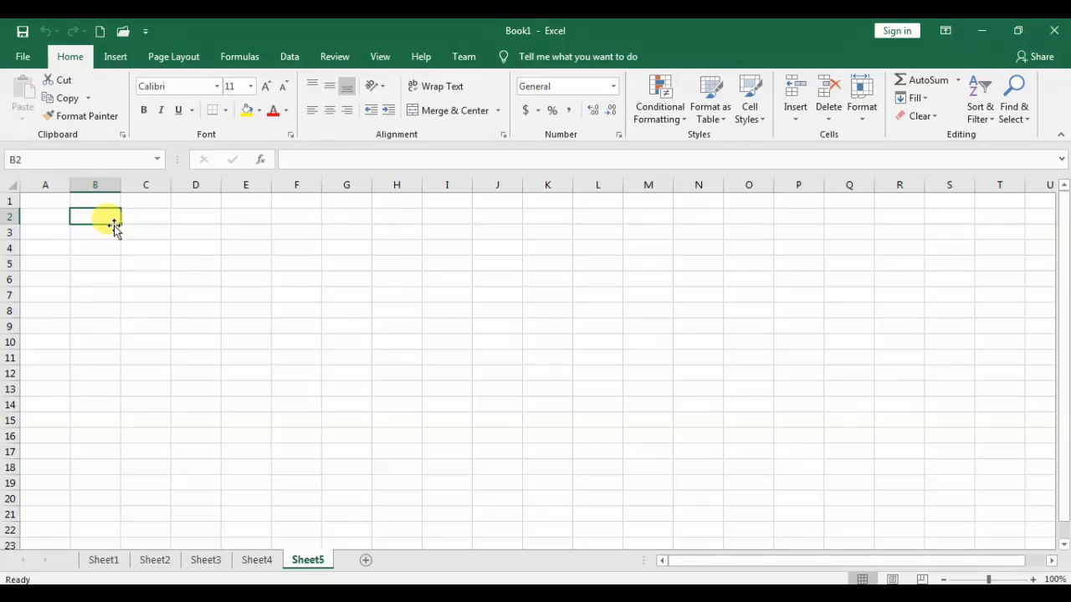
{"action": "key", "text": "Down"}
{"action": "key", "text": "Down"}
{"action": "key", "text": "Down"}
{"action": "key", "text": "Down"}
{"action": "key", "text": "Down"}
{"action": "key", "text": "Down"}
{"action": "key", "text": "Down"}
{"action": "key", "text": "Down"}
{"action": "key", "text": "Down"}
{"action": "key", "text": "Down"}
{"action": "key", "text": "Down"}
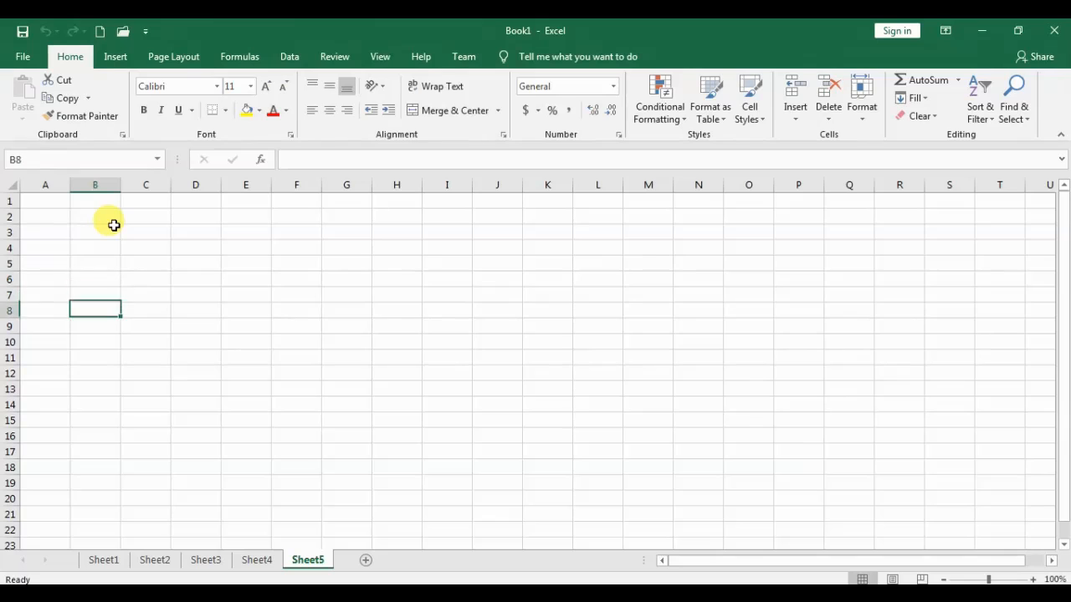
{"action": "key", "text": "Down"}
{"action": "key", "text": "Down"}
{"action": "key", "text": "Down"}
{"action": "key", "text": "Down"}
{"action": "key", "text": "Down"}
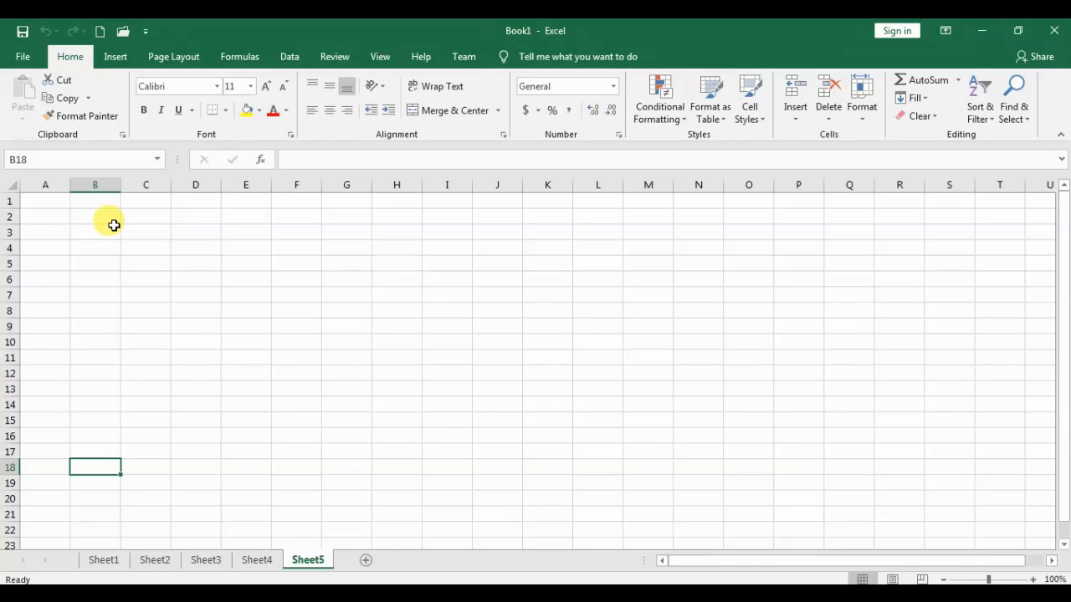
Move the active cell back up column B to B5, one row at a time
{"action": "key", "text": "Up"}
{"action": "key", "text": "Up"}
{"action": "key", "text": "Up"}
{"action": "key", "text": "Up"}
{"action": "key", "text": "Up"}
{"action": "key", "text": "Up"}
{"action": "key", "text": "Up"}
{"action": "key", "text": "Up"}
{"action": "key", "text": "Up"}
{"action": "key", "text": "Up"}
{"action": "key", "text": "Up"}
{"action": "key", "text": "Up"}
{"action": "key", "text": "Up"}
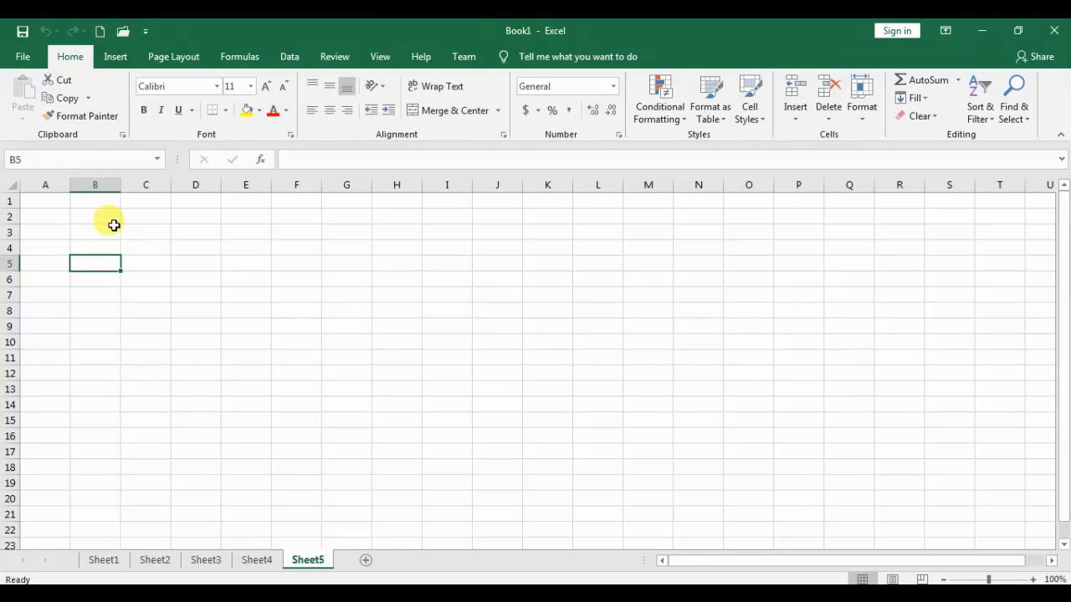
Move the active cell along row 5 to I5, then back to A5
{"action": "key", "text": "Right"}
{"action": "key", "text": "Right"}
{"action": "key", "text": "Right"}
{"action": "key", "text": "Right"}
{"action": "key", "text": "Right"}
{"action": "key", "text": "Right"}
{"action": "key", "text": "Right"}
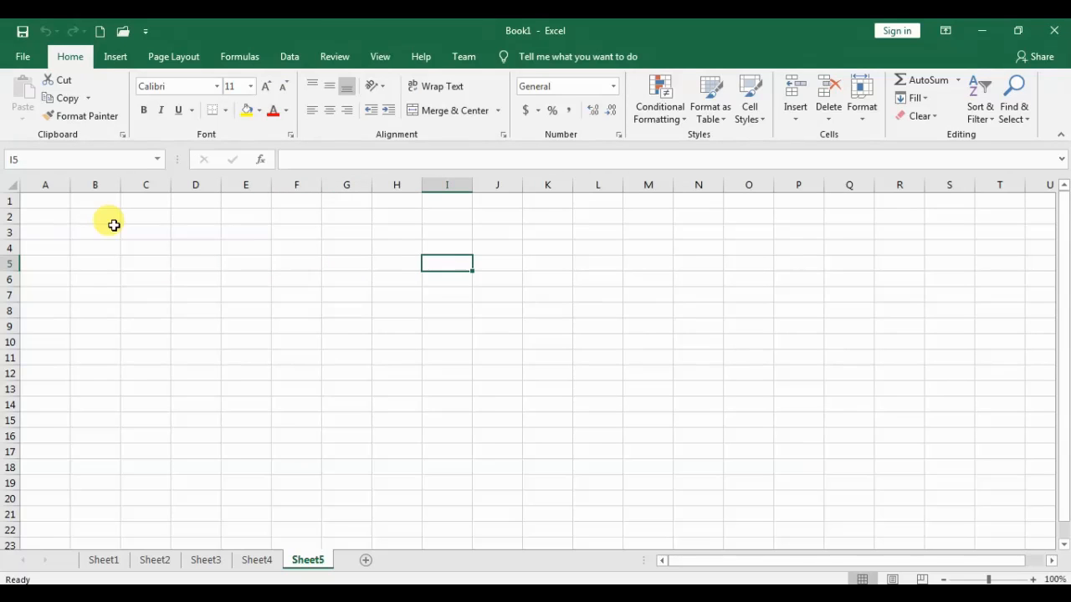
{"action": "key", "text": "Left"}
{"action": "key", "text": "Left"}
{"action": "key", "text": "Left"}
{"action": "key", "text": "Left"}
{"action": "key", "text": "Left"}
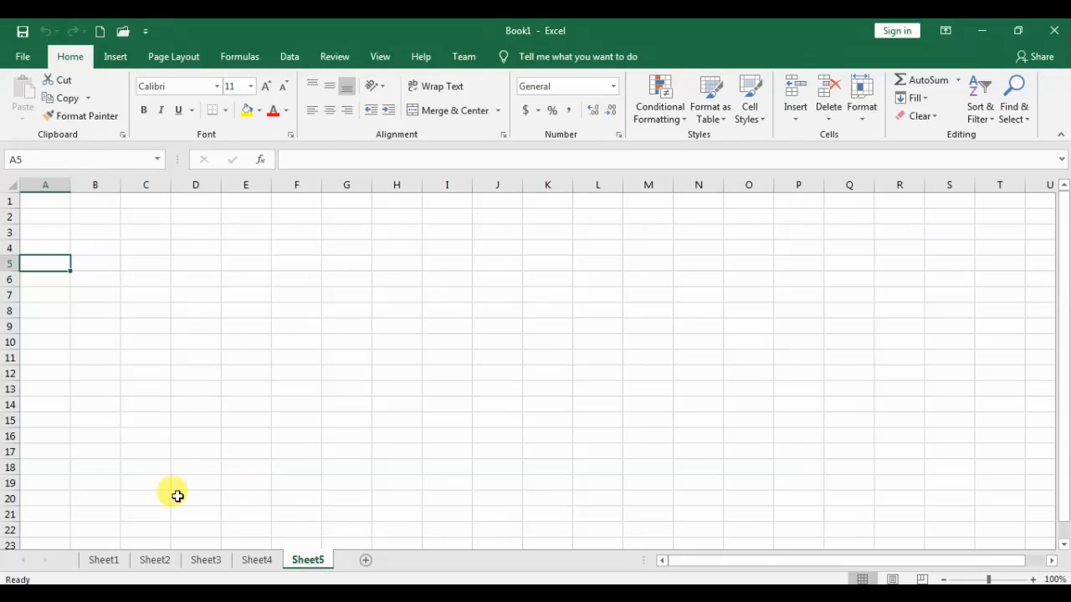
Switch to Sheet1 and move the active cell from A1 across row 1, one column at a time
{"action": "left_click", "coordinate": [99, 566]}
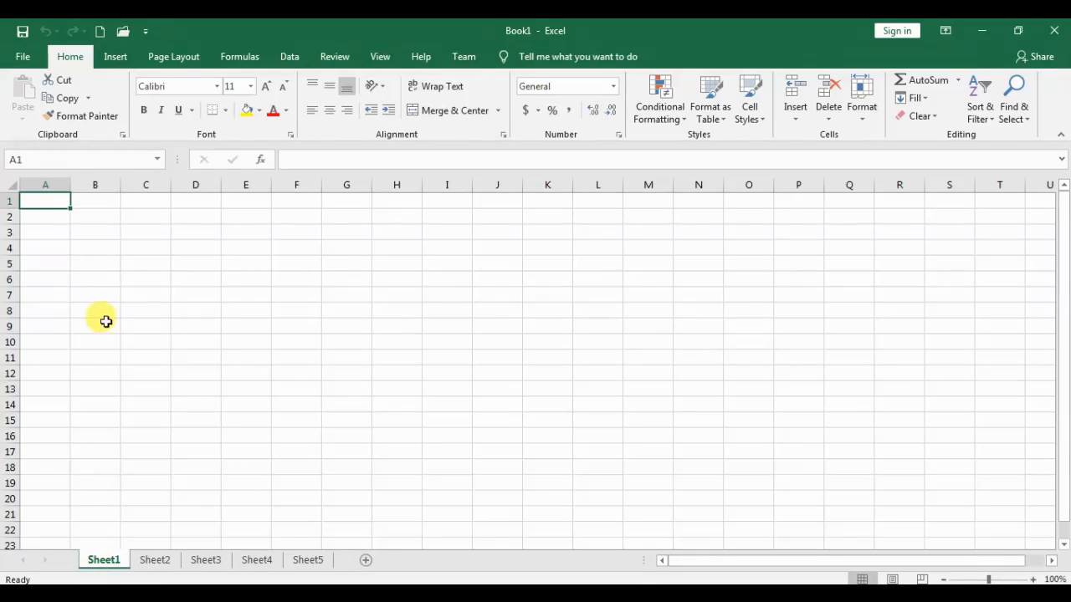
{"action": "key", "text": "Right"}
{"action": "key", "text": "Right"}
{"action": "key", "text": "Right"}
{"action": "key", "text": "Right"}
{"action": "key", "text": "Right"}
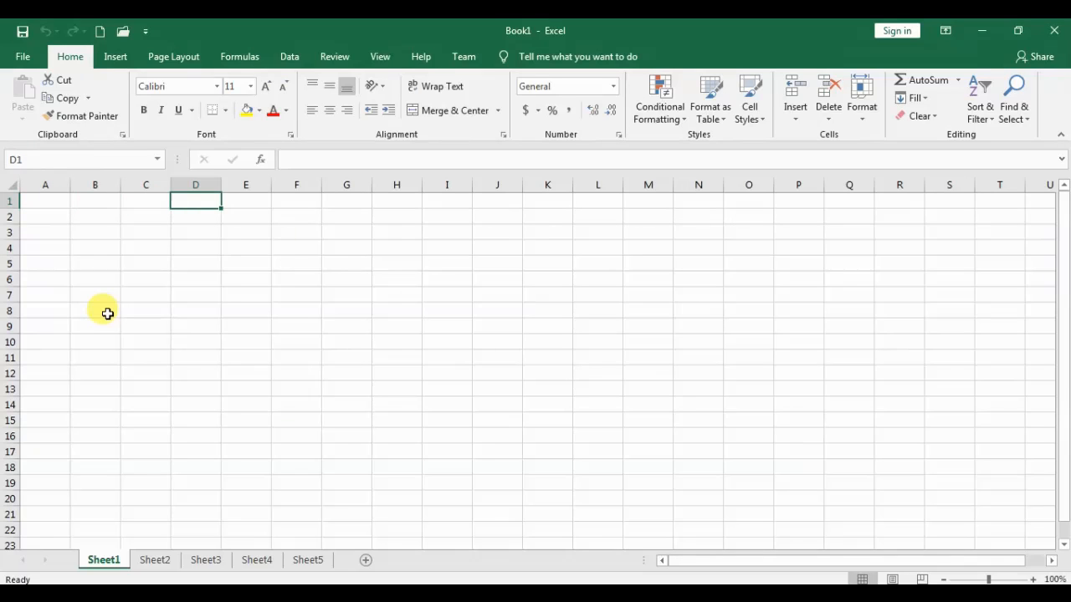
Return to column A, move the active cell down several rows, and go back up to A2
{"action": "key", "text": "Home"}
{"action": "key", "text": "Down"}
{"action": "key", "text": "Down"}
{"action": "key", "text": "Down"}
{"action": "key", "text": "Down"}
{"action": "key", "text": "Down"}
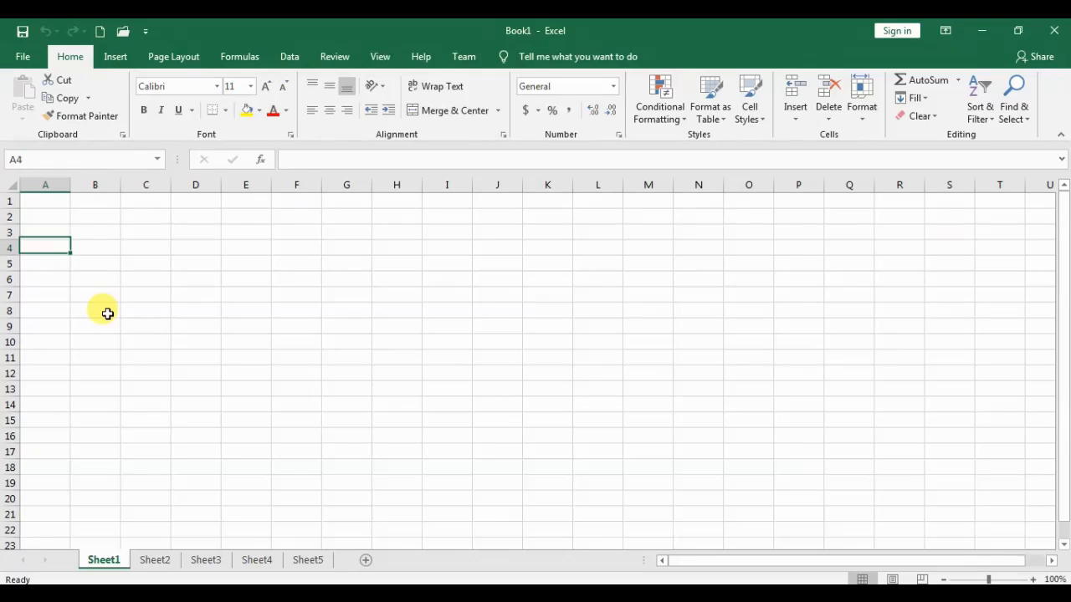
{"action": "key", "text": "Up"}
{"action": "key", "text": "Up"}
{"action": "key", "text": "Up"}
{"action": "key", "text": "Up"}
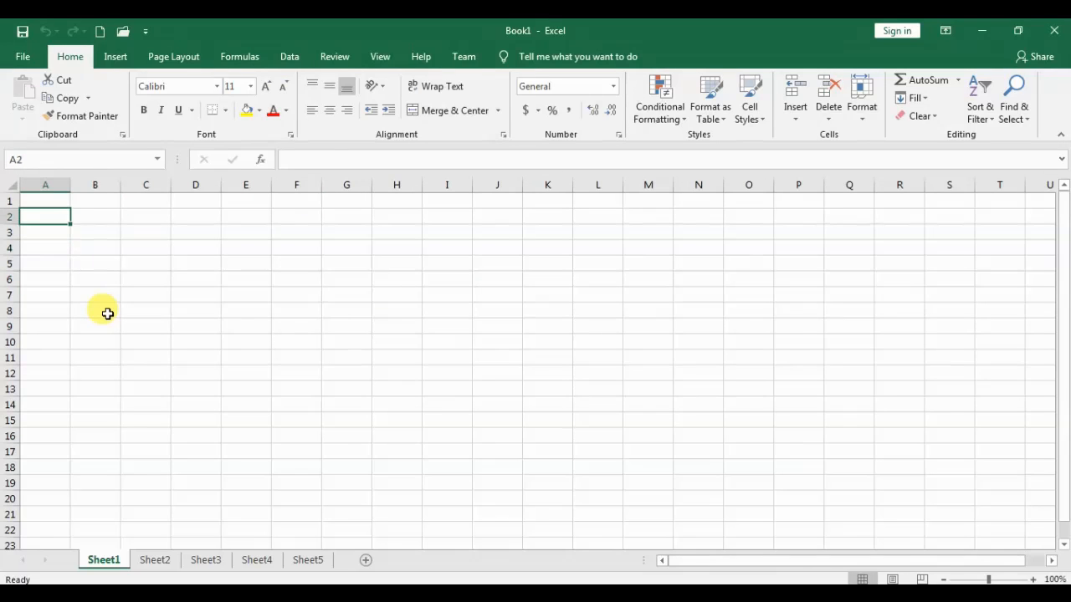
Move the active cell along row 2 to E2, then back to C2
{"action": "key", "text": "Right"}
{"action": "key", "text": "Right"}
{"action": "key", "text": "Right"}
{"action": "key", "text": "Right"}
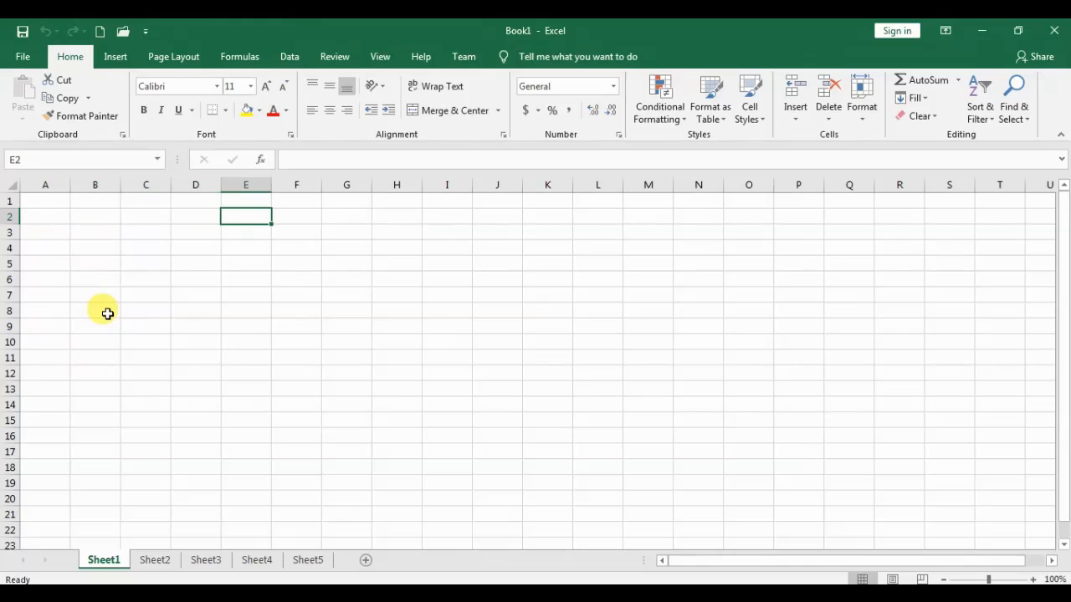
{"action": "key", "text": "Left"}
{"action": "key", "text": "Left"}
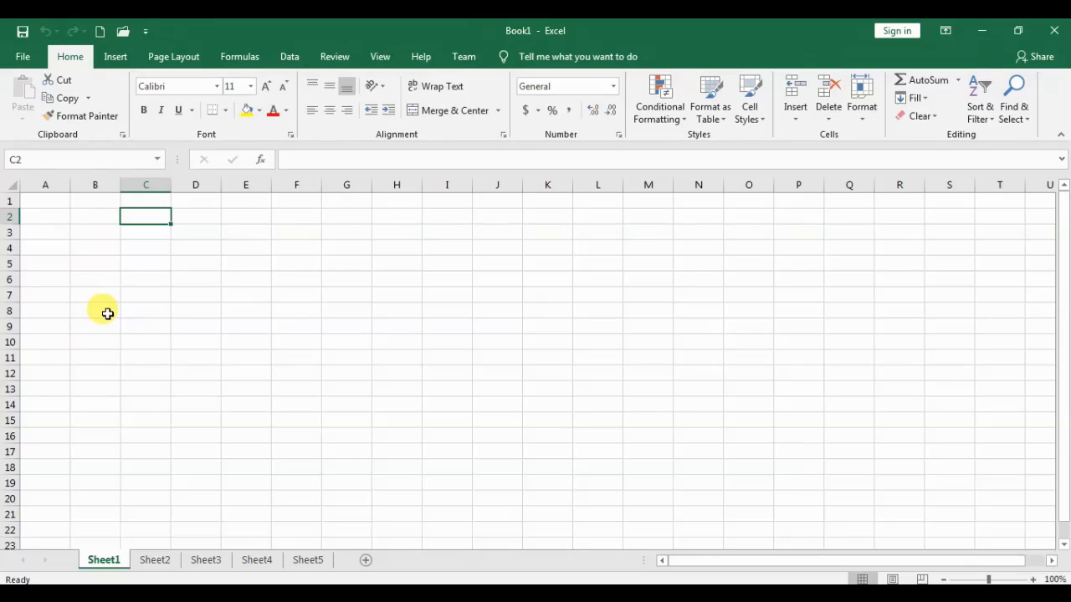
Widen column C and enter the headers EM ID, Name and Salary in B2 through D2
{"action": "left_click", "coordinate": [96, 220]}
{"action": "left_click_drag", "start_coordinate": [172, 187], "coordinate": [246, 188]}
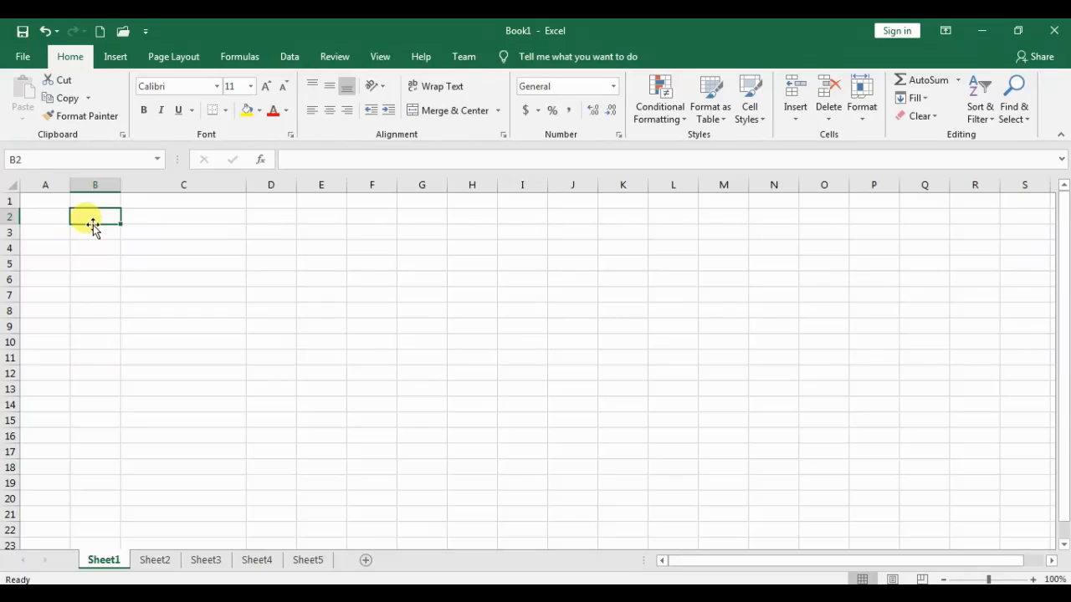
{"action": "type", "text": "EM ID"}
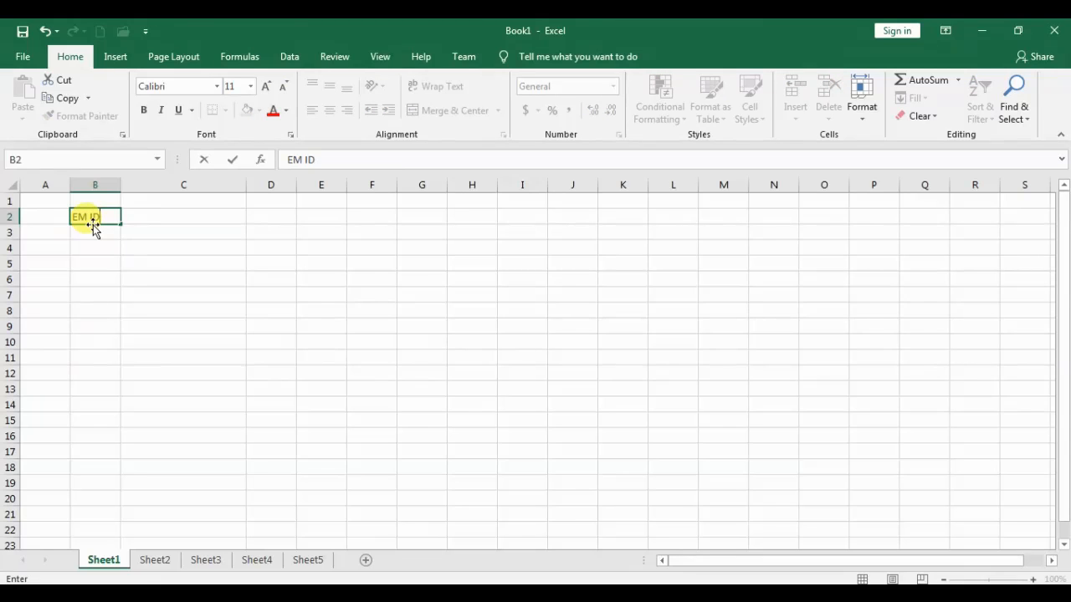
{"action": "key", "text": "Tab"}
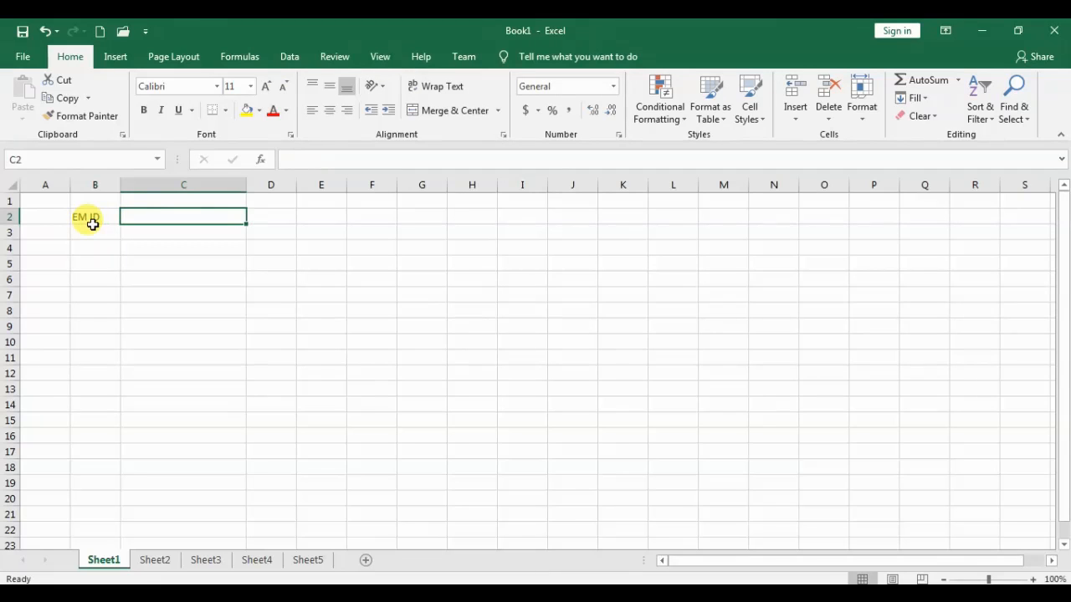
{"action": "type", "text": "Name"}
{"action": "key", "text": "Tab"}
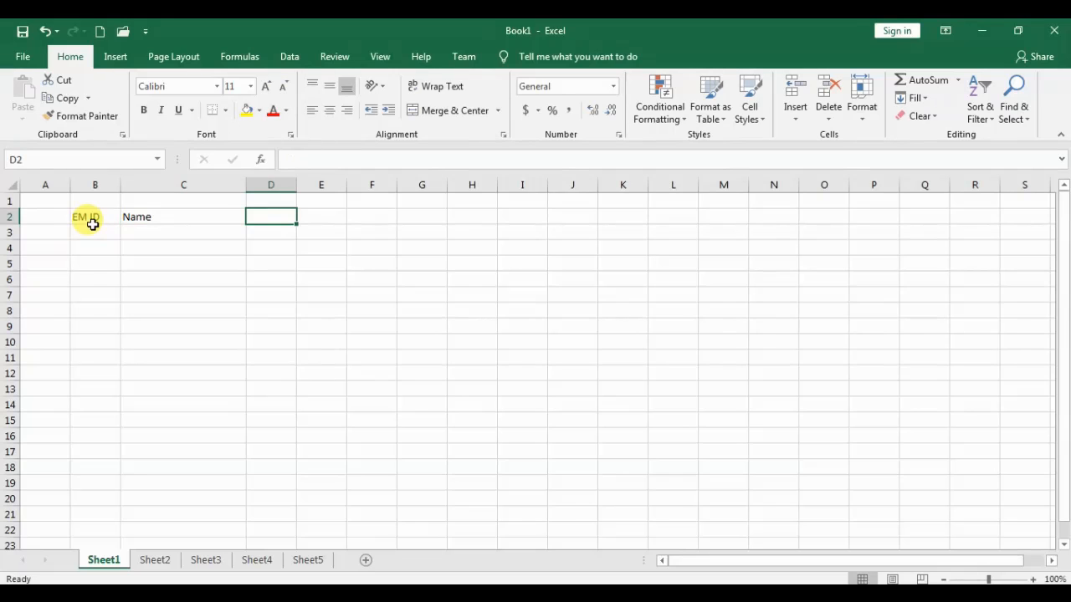
{"action": "type", "text": "Salary"}
{"action": "key", "text": "Tab"}
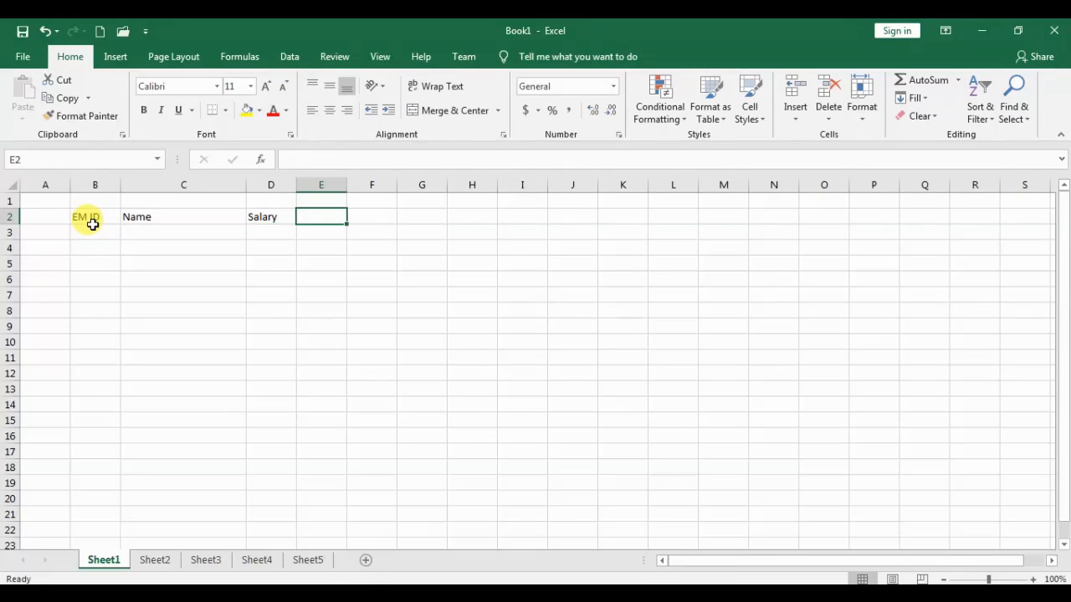
Enter the headers HRA, TA and NetPay in E2 through G2
{"action": "type", "text": "HRA"}
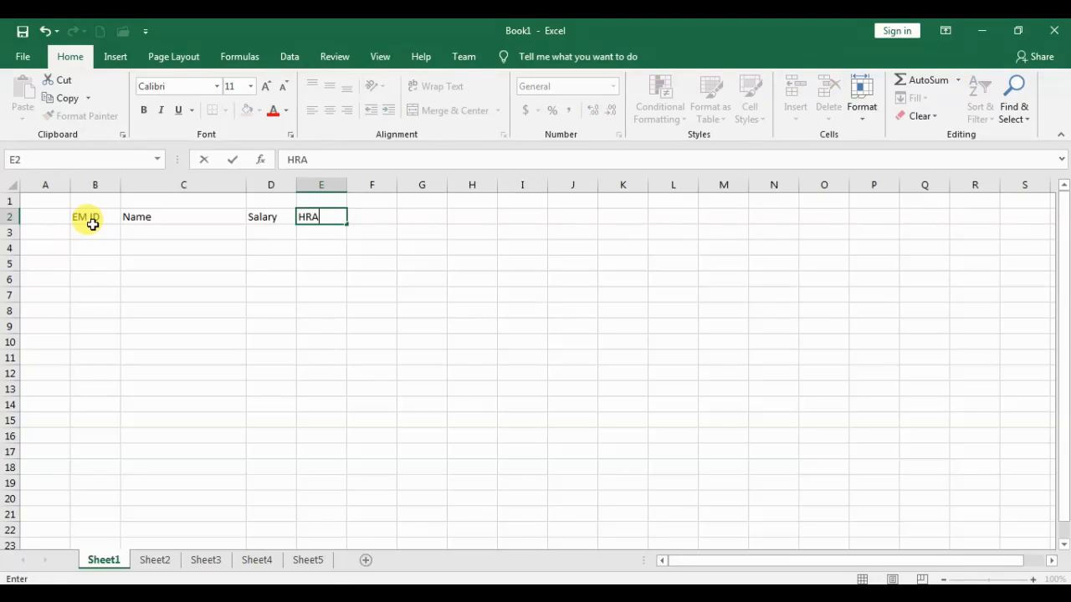
{"action": "key", "text": "Tab"}
{"action": "type", "text": "TA"}
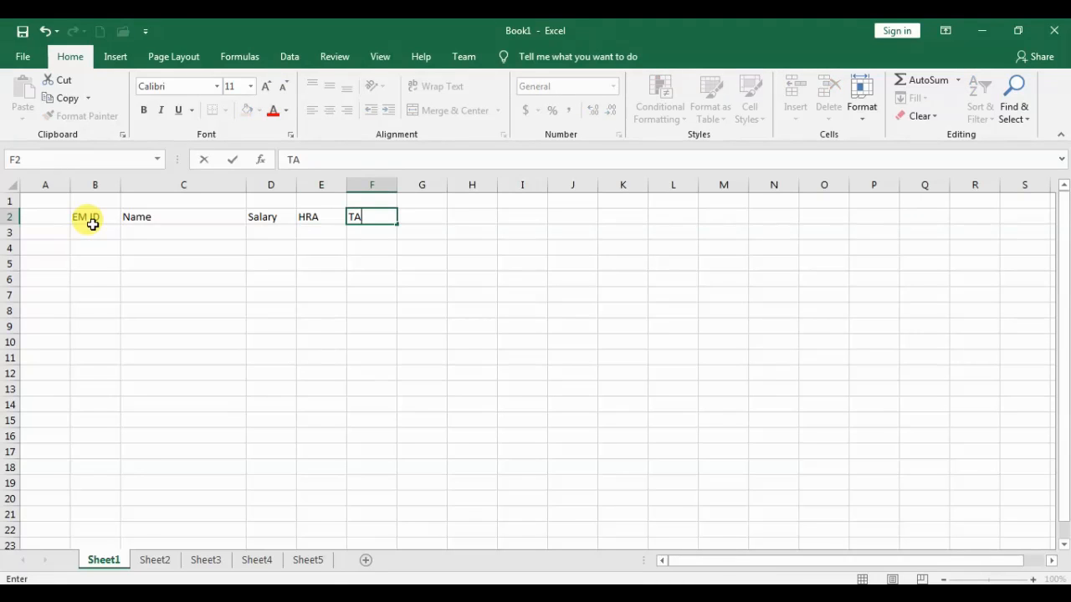
{"action": "key", "text": "Tab"}
{"action": "type", "text": "NetPayt"}
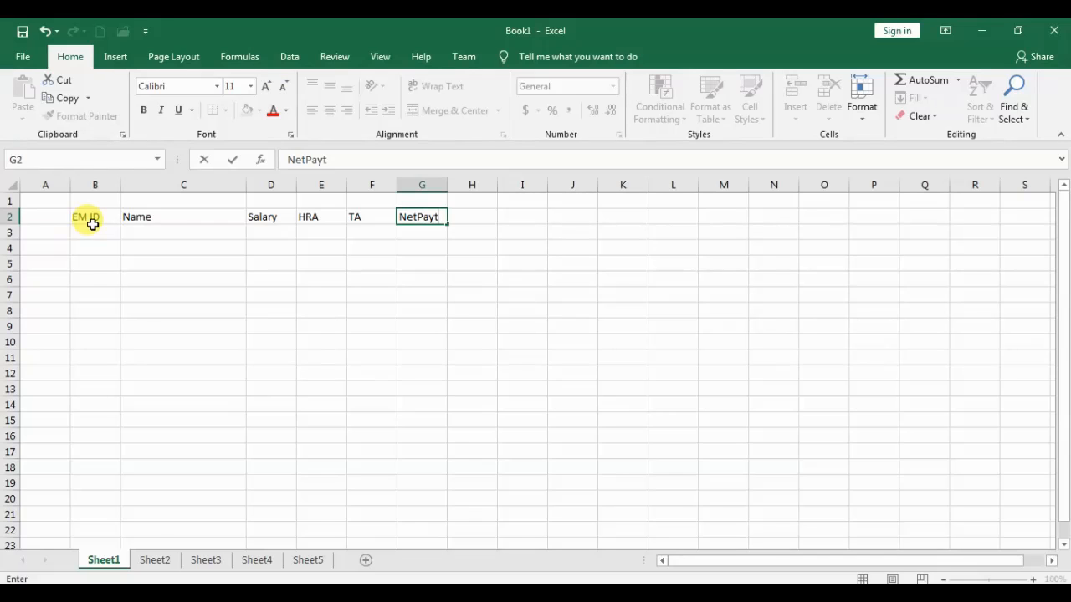
{"action": "key", "text": "BackSpace"}
Fill row 3 from column B with the first employee's ID and name, Salary 15000, HRA 5000 and TA 2000
{"action": "left_click", "coordinate": [93, 230]}
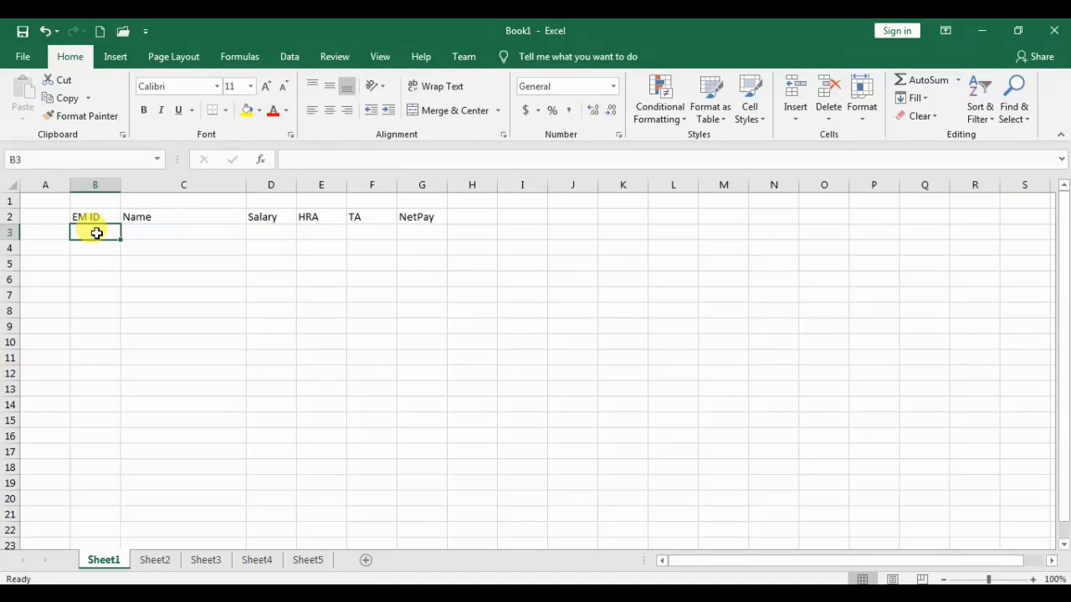
{"action": "type", "text": "101"}
{"action": "key", "text": "Tab"}
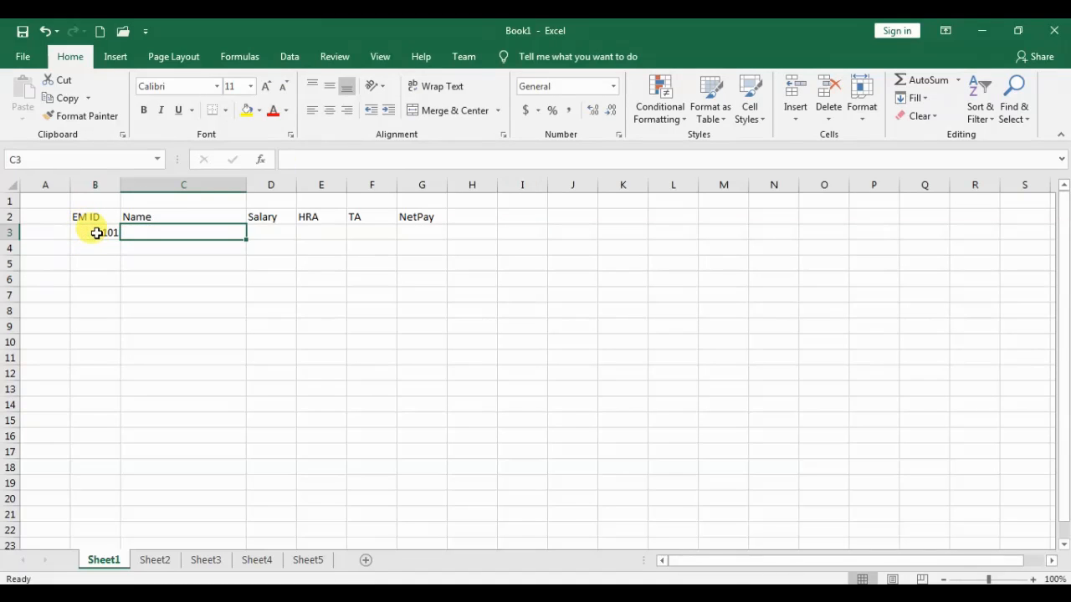
{"action": "type", "text": "John"}
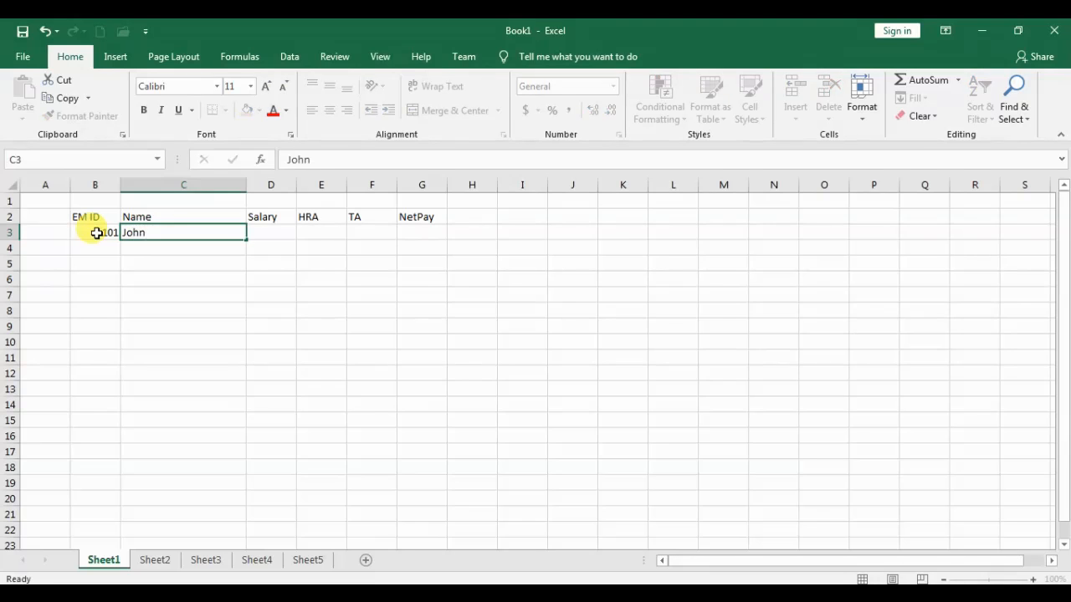
{"action": "key", "text": "Tab"}
{"action": "type", "text": "15000"}
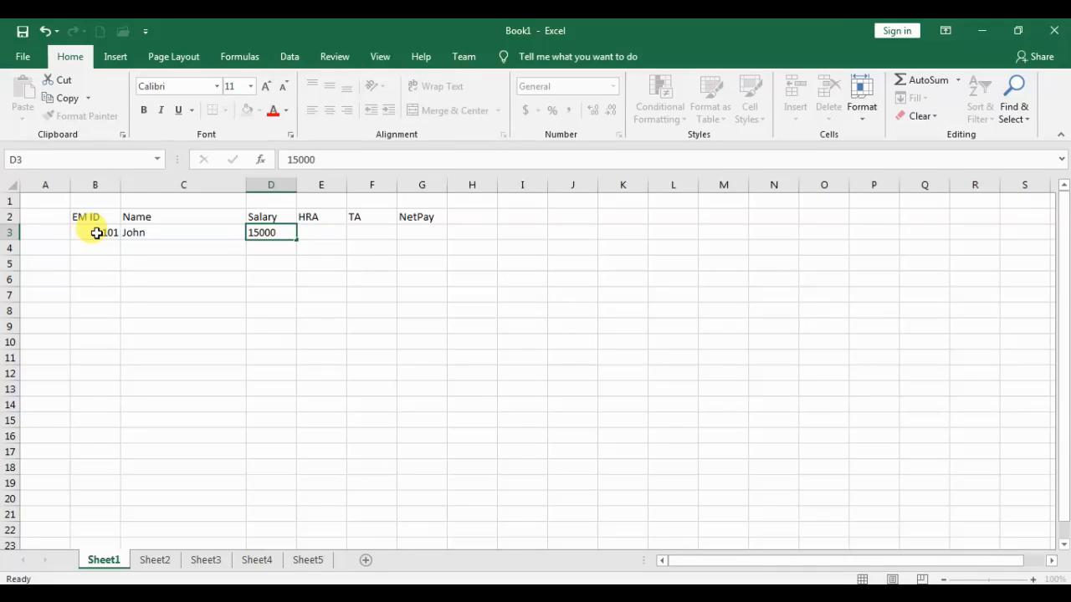
{"action": "key", "text": "Tab"}
{"action": "type", "text": "5000"}
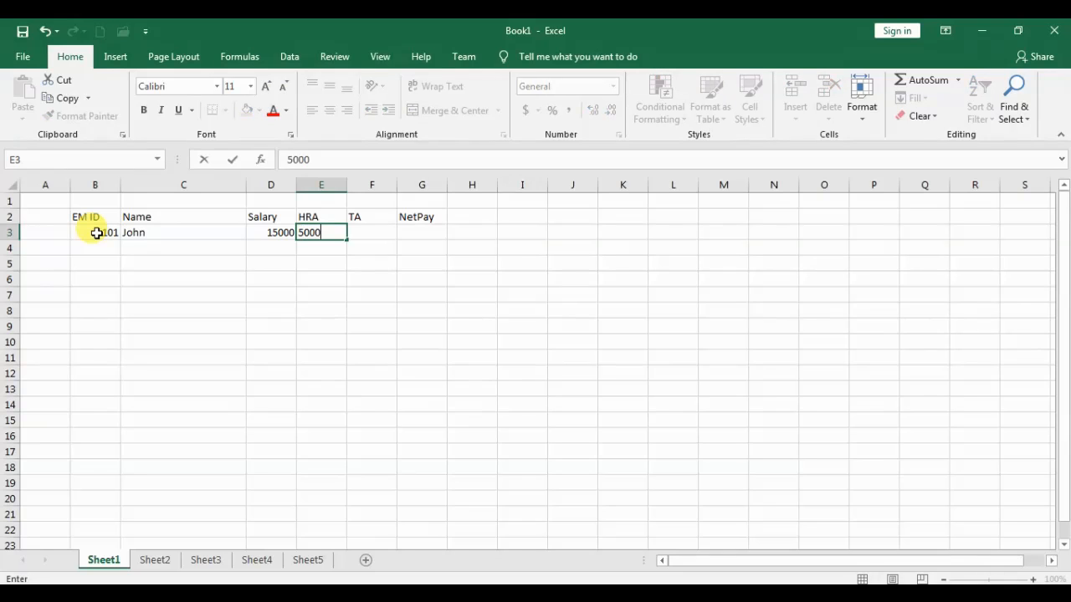
{"action": "key", "text": "Tab"}
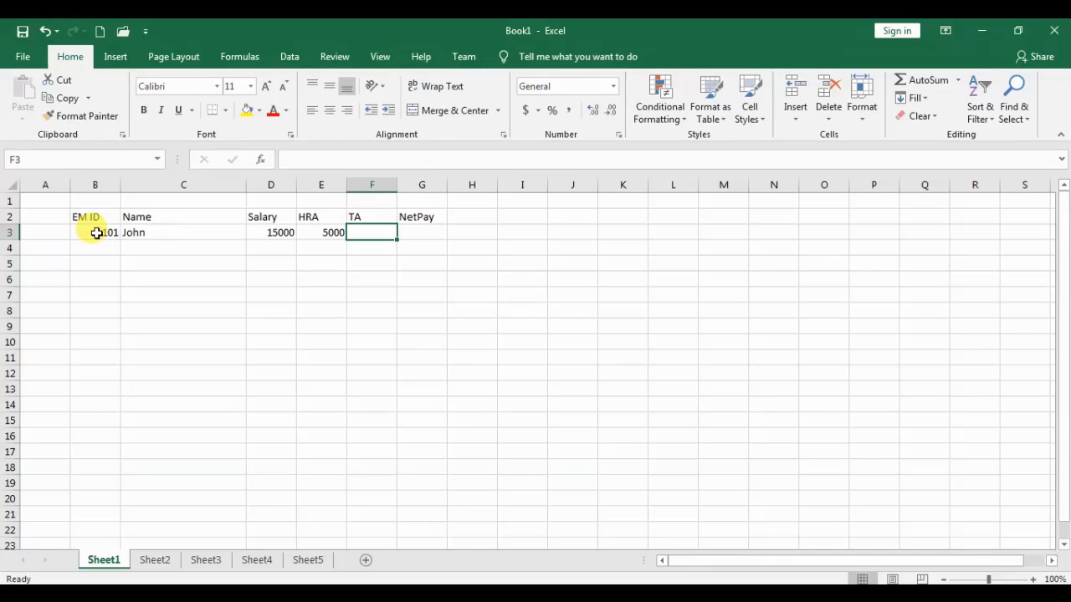
{"action": "type", "text": "2000"}
{"action": "key", "text": "Tab"}
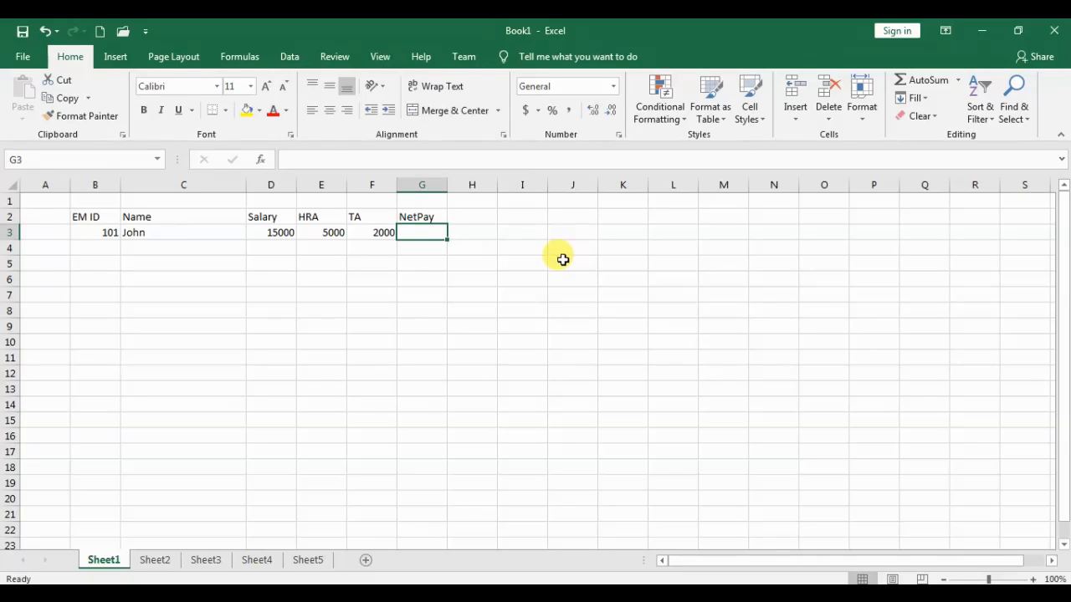
Fill row 4 from column B with the second employee's ID and name, Salary 25000, HRA 5000 and TA 1500
{"action": "key", "text": "Return"}
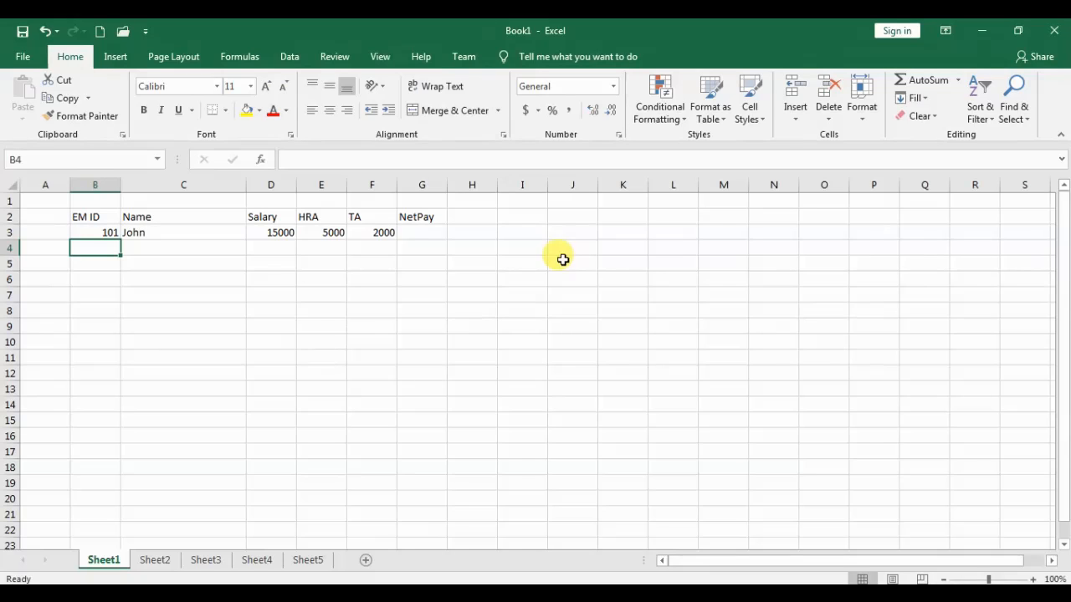
{"action": "type", "text": "102"}
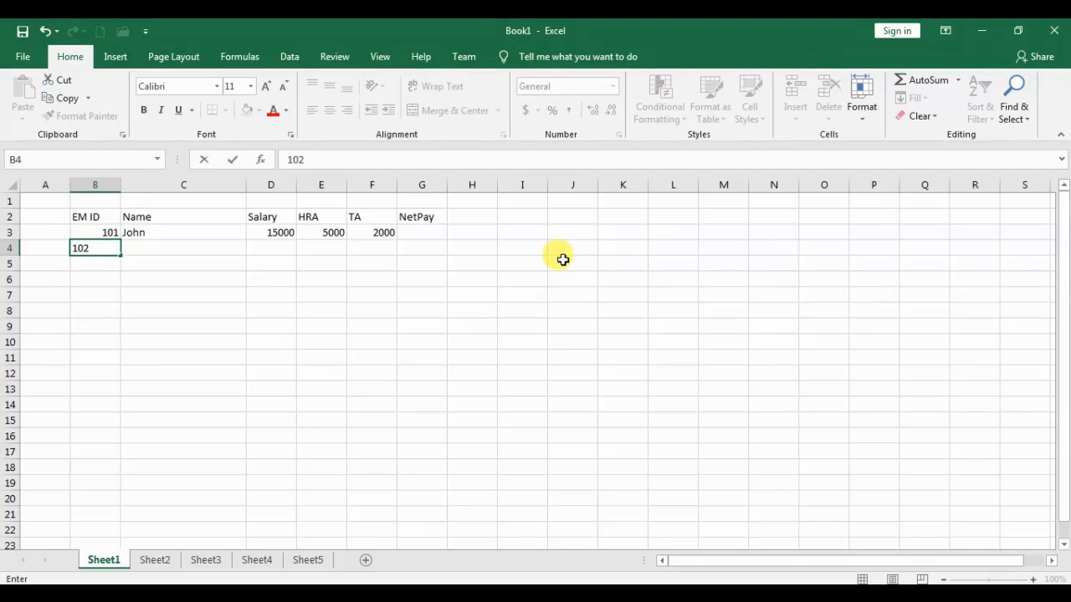
{"action": "key", "text": "Tab"}
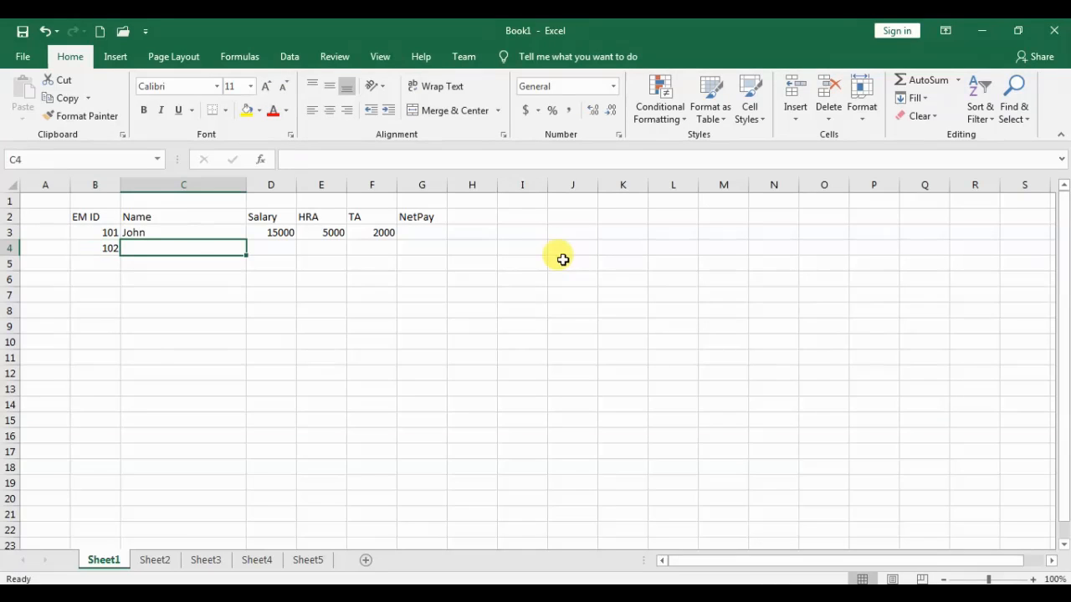
{"action": "type", "text": "Ali"}
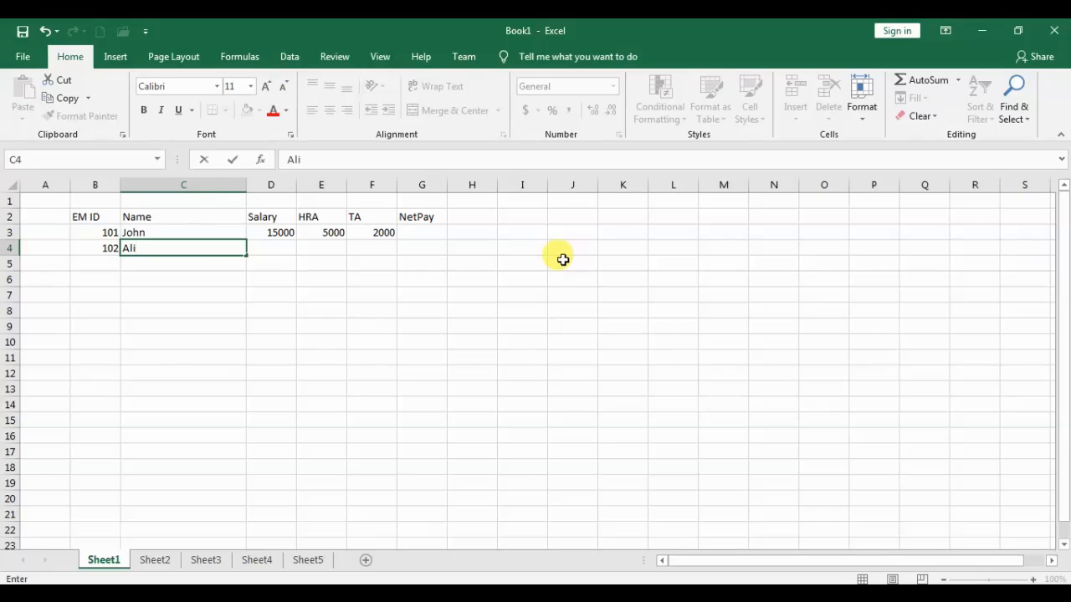
{"action": "key", "text": "Tab"}
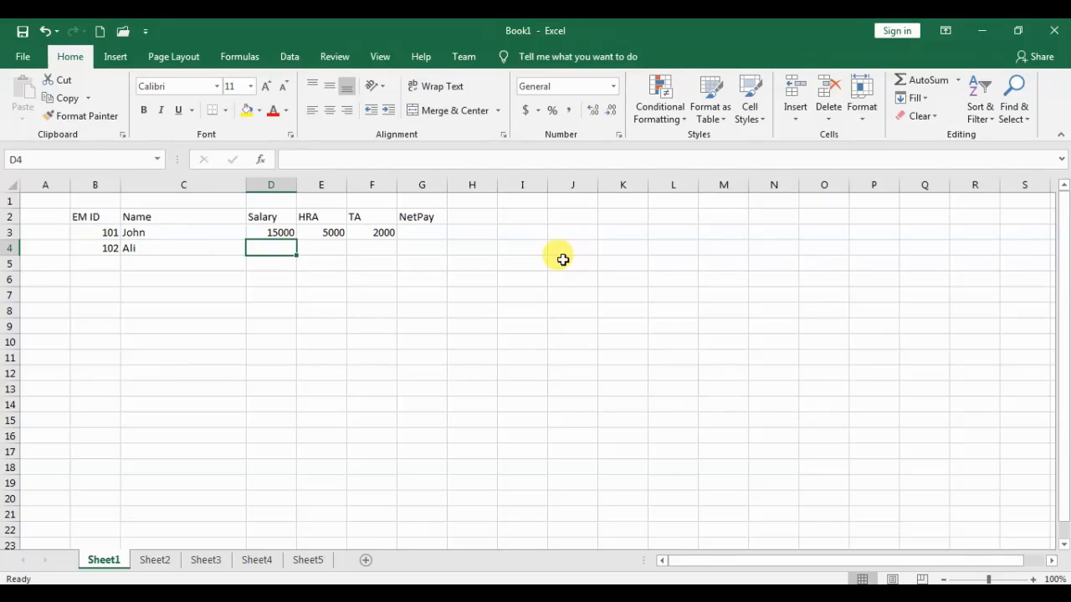
{"action": "type", "text": "25000"}
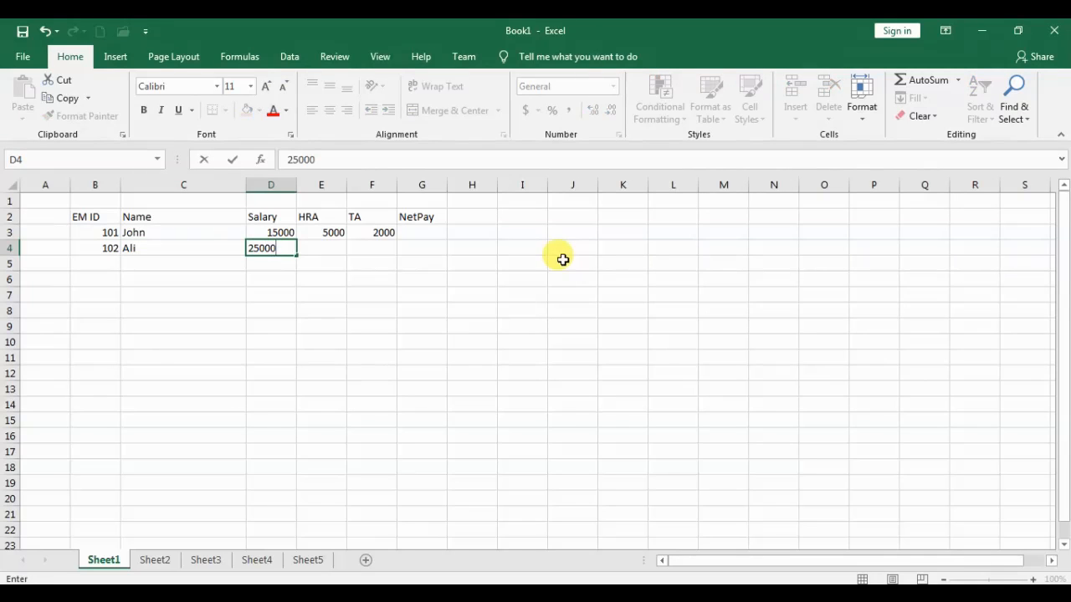
{"action": "key", "text": "Tab"}
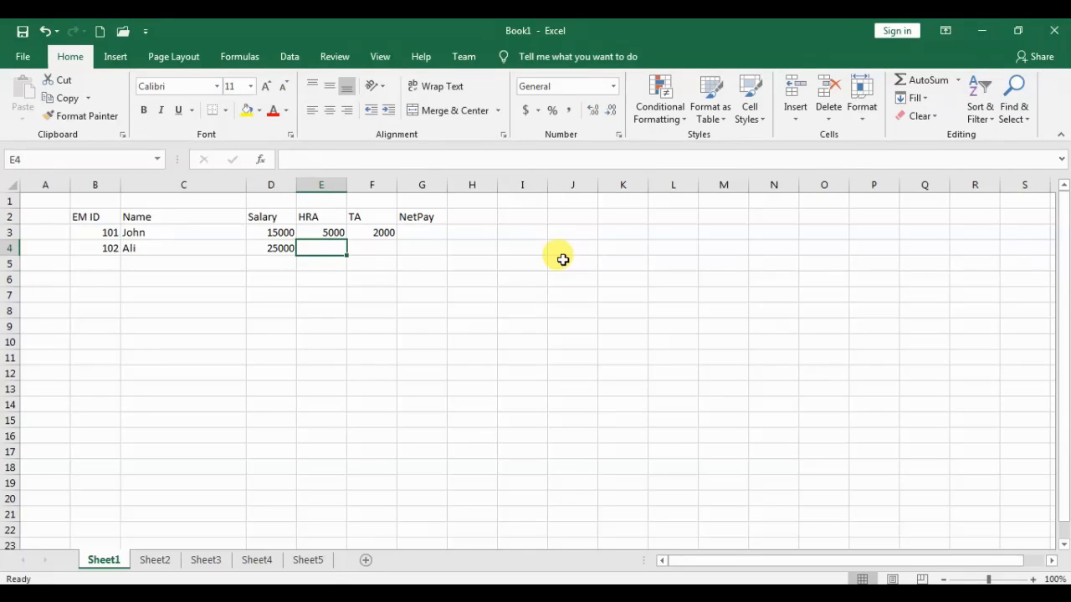
{"action": "type", "text": "5000"}
{"action": "key", "text": "Tab"}
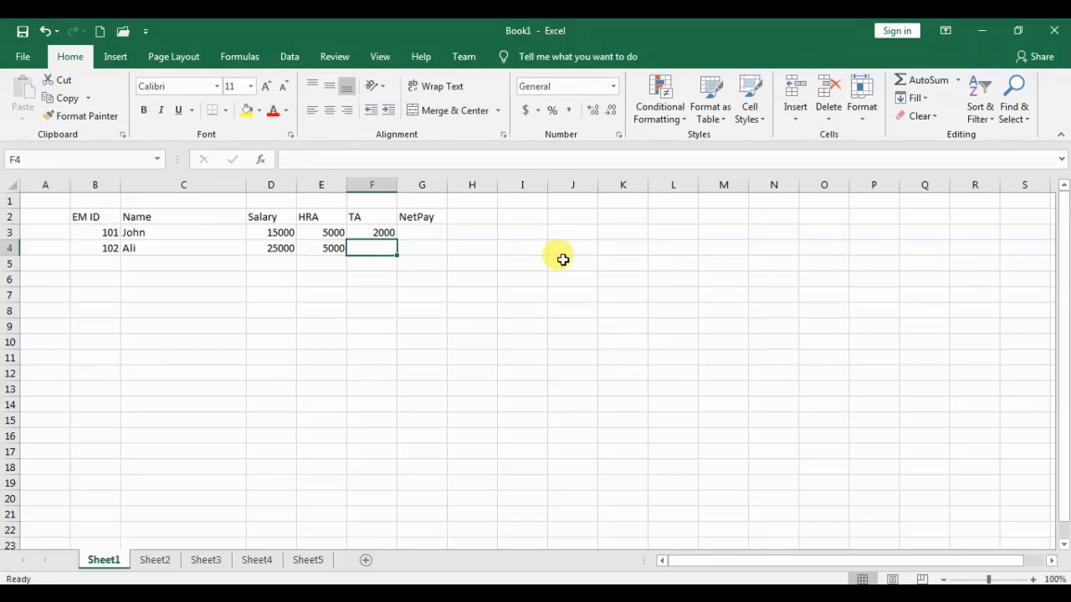
{"action": "type", "text": "1500"}
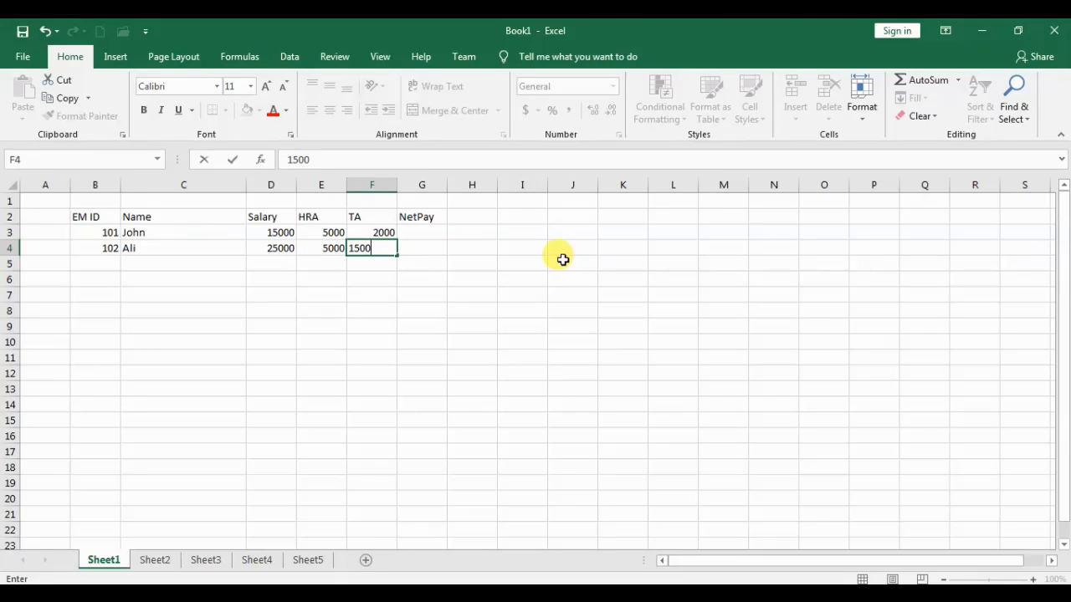
{"action": "key", "text": "Tab"}
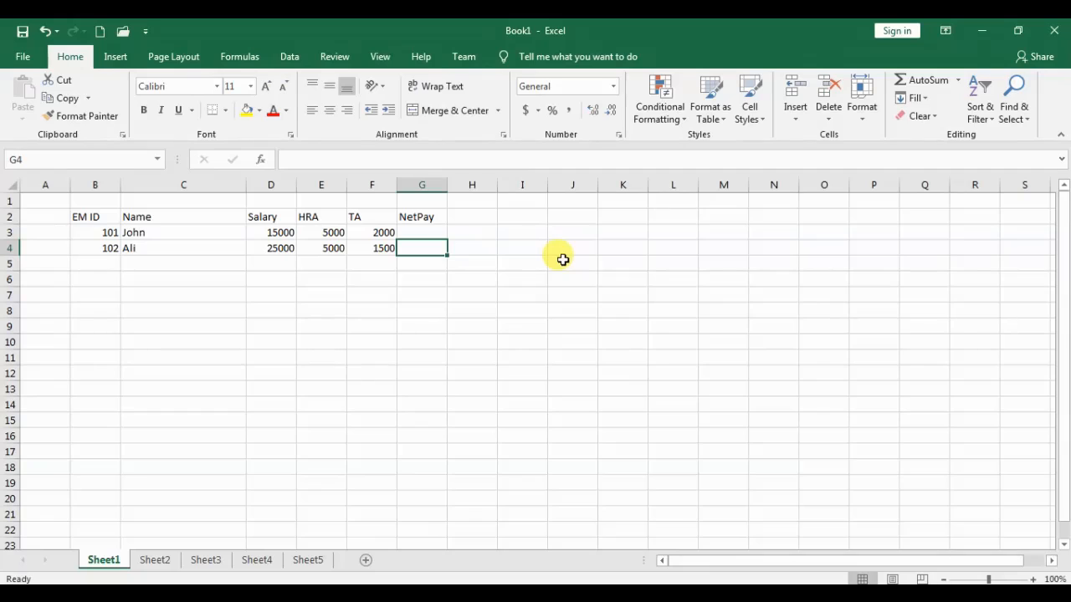
Move the active cell down to row 5 and back along it to B5
{"action": "key", "text": "Down"}
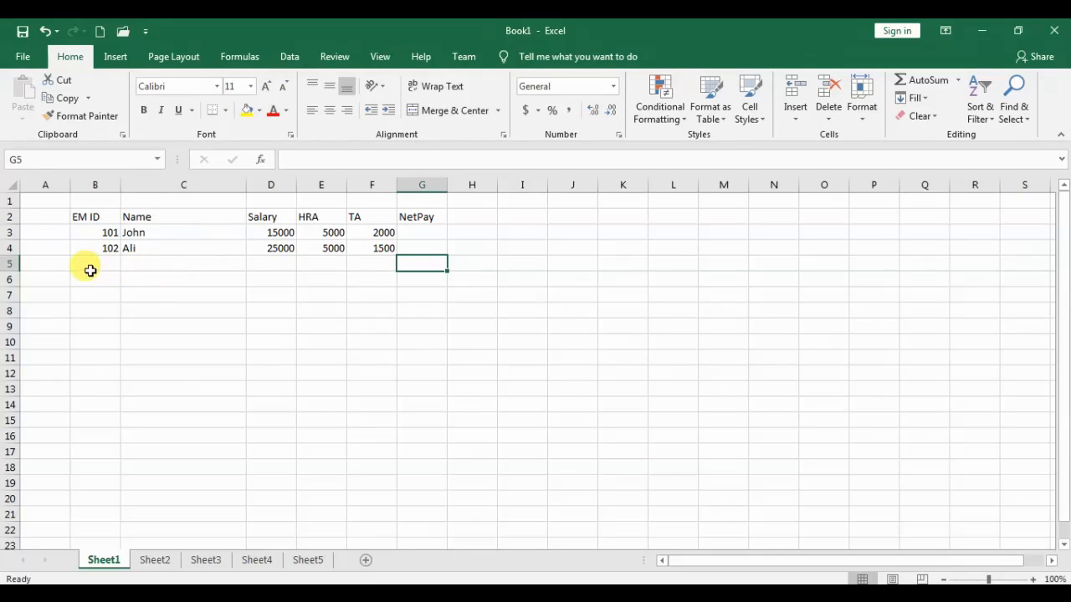
{"action": "key", "text": "Left"}
{"action": "key", "text": "Left"}
{"action": "key", "text": "Left"}
{"action": "key", "text": "Left"}
{"action": "key", "text": "Left"}
{"action": "key", "text": "Left"}
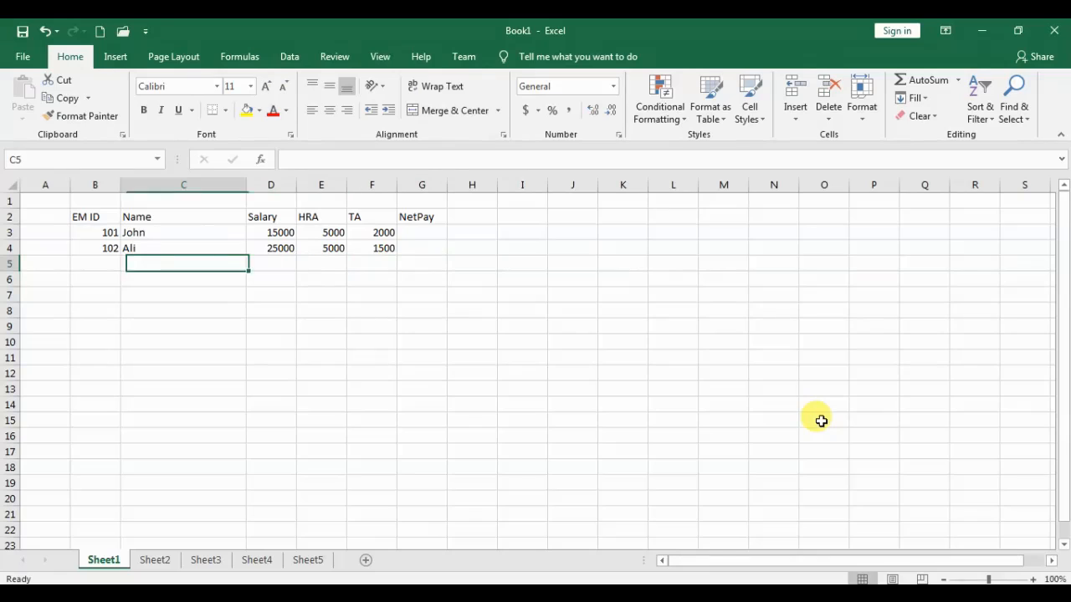
{"action": "key", "text": "Right"}
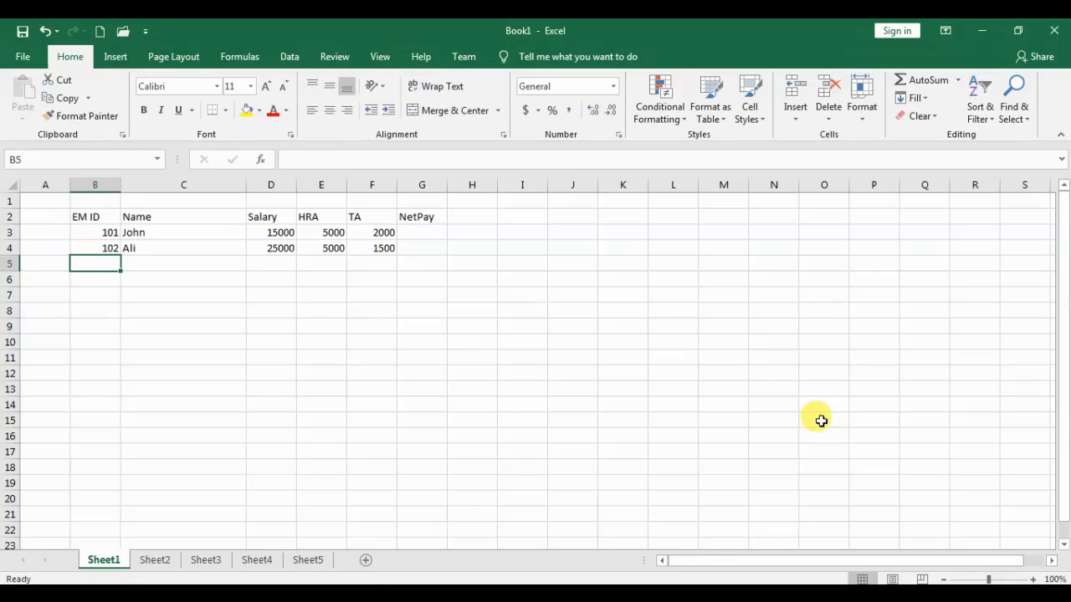
Enter the third employee's ID in B5 and the employee's name in C5
{"action": "type", "text": "103"}
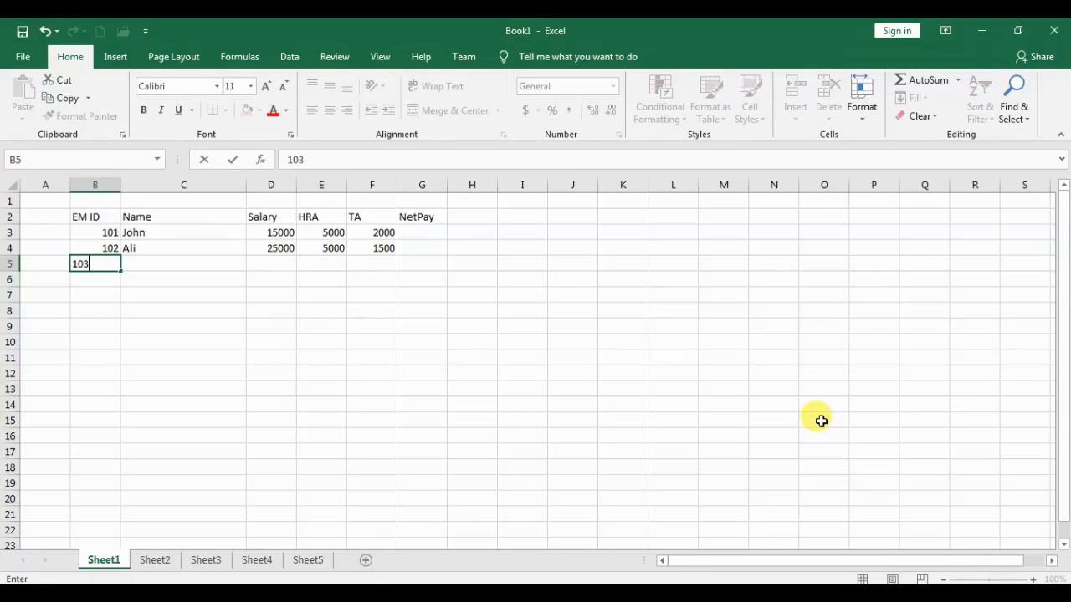
{"action": "key", "text": "Tab"}
{"action": "type", "text": "mah"}
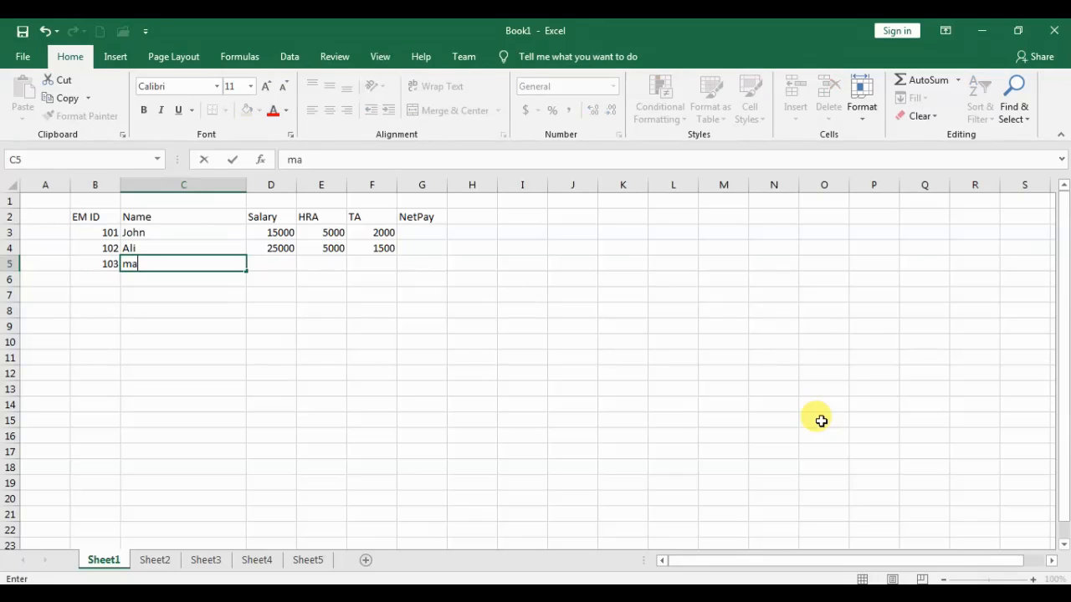
{"action": "key", "text": "BackSpace"}
{"action": "key", "text": "BackSpace"}
{"action": "key", "text": "BackSpace"}
{"action": "type", "text": "Mat"}
{"action": "key", "text": "BackSpace"}
{"action": "type", "text": "rtin"}
{"action": "key", "text": "Tab"}
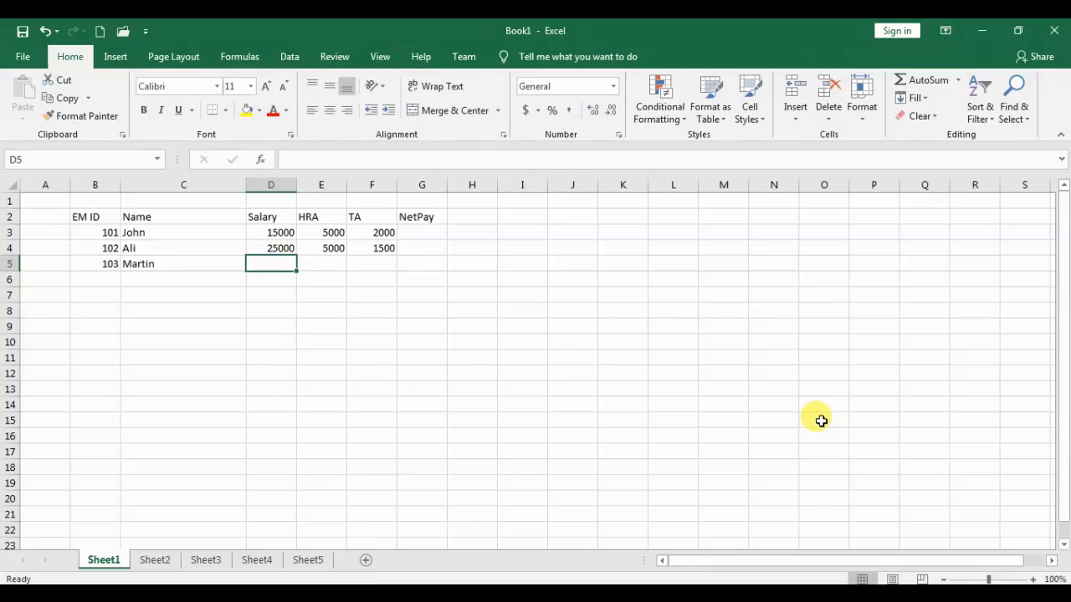
Enter Salary 7000, HRA 2000 and TA 500 for the third employee in D5 through F5, and continue to row 6
{"action": "type", "text": "000"}
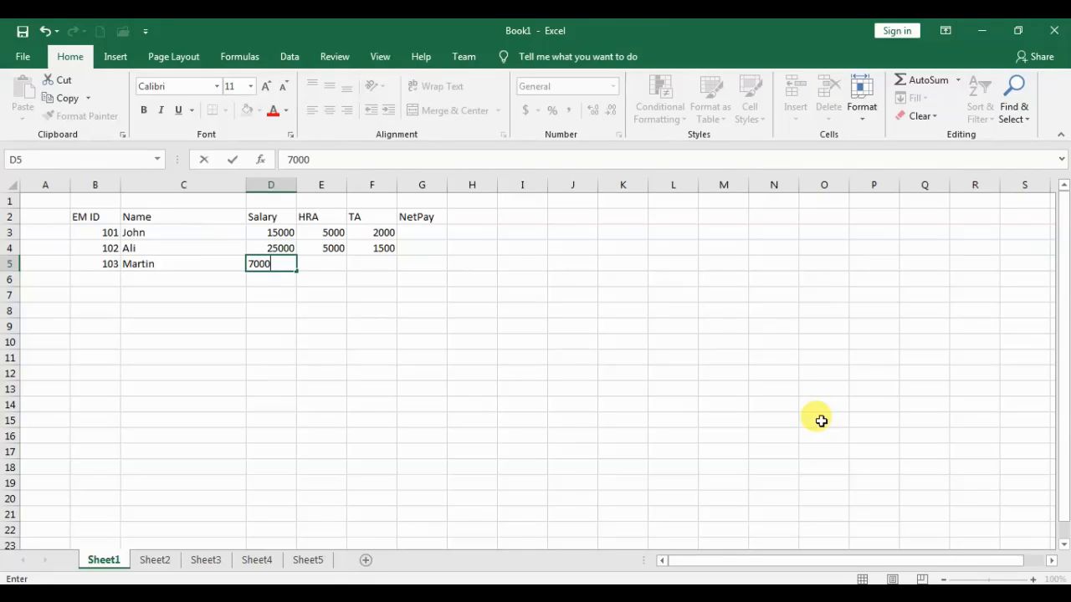
{"action": "key", "text": "Tab"}
{"action": "type", "text": "2000"}
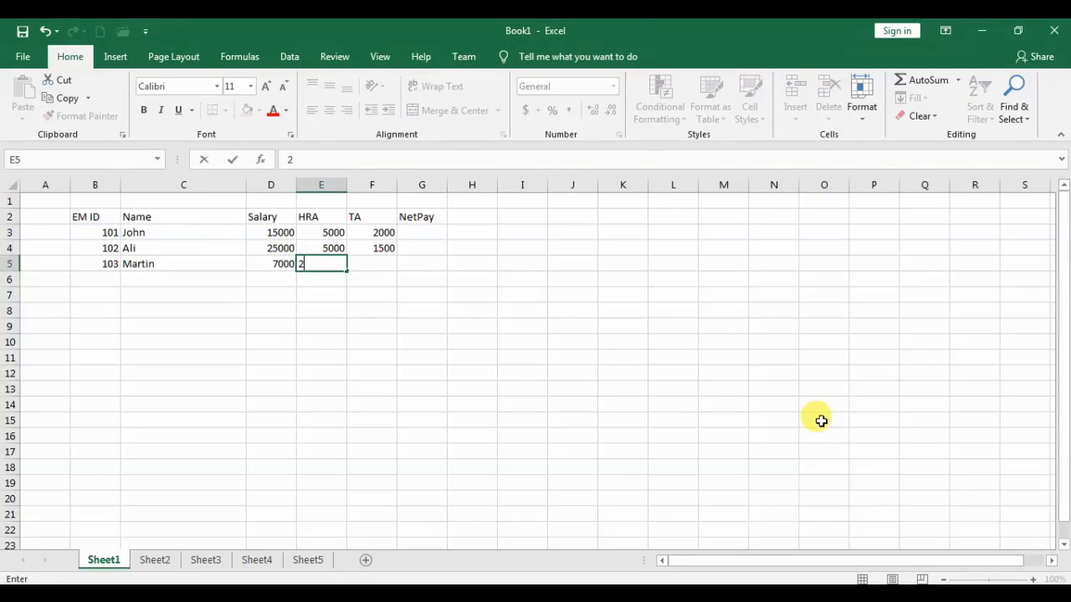
{"action": "key", "text": "Tab"}
{"action": "type", "text": "5000"}
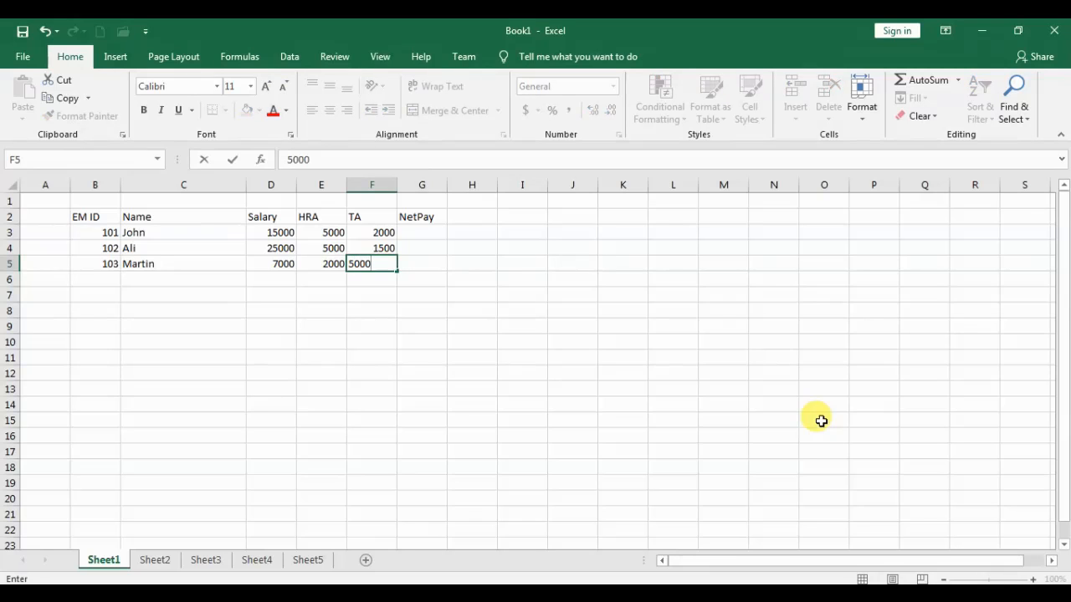
{"action": "key", "text": "BackSpace"}
{"action": "key", "text": "Tab"}
{"action": "key", "text": "Return"}
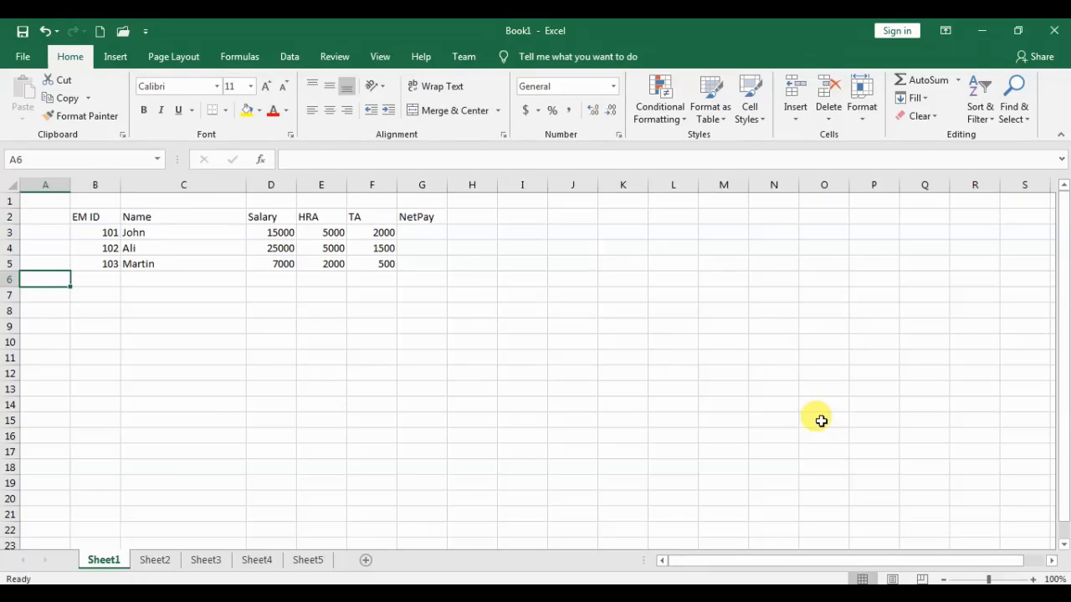
Go through the worksheets one by one from Sheet1 to Sheet5 and back to Sheet1, two times
{"action": "key", "text": "Right"}
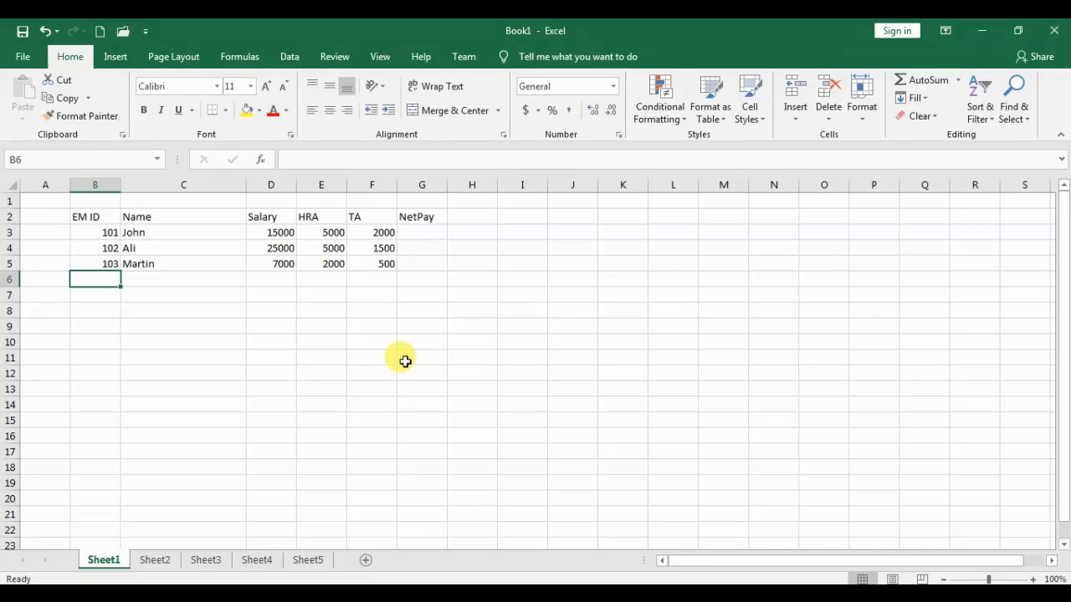
{"action": "key", "text": "ctrl+Page_Down"}
{"action": "key", "text": "ctrl+Page_Down"}
{"action": "key", "text": "ctrl+Page_Down"}
{"action": "key", "text": "ctrl+Page_Down"}
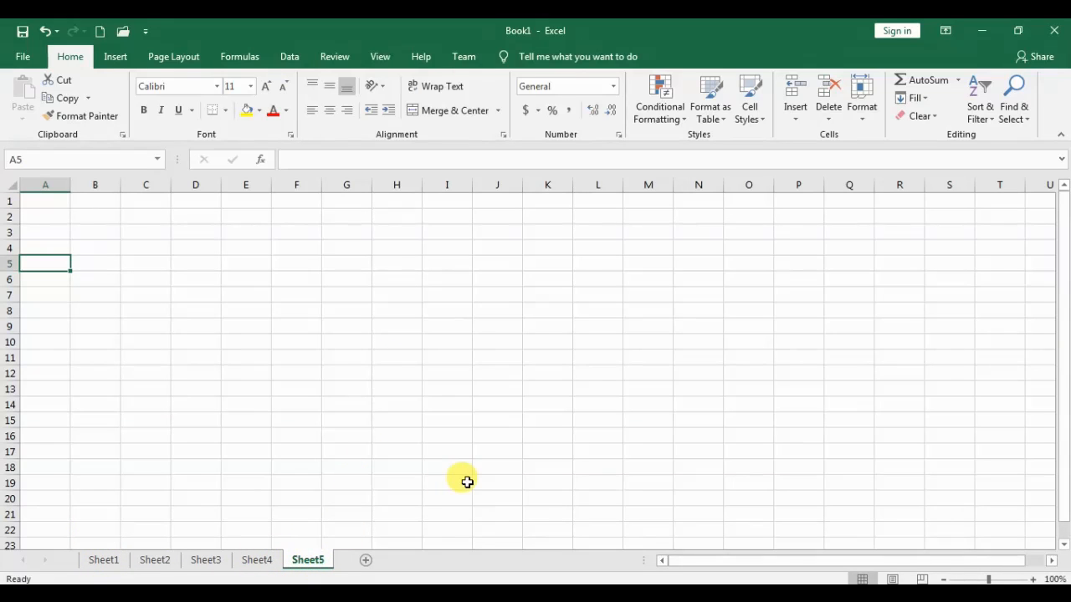
{"action": "key", "text": "ctrl+Page_Up"}
{"action": "key", "text": "ctrl+Page_Up"}
{"action": "key", "text": "ctrl+Page_Up"}
{"action": "key", "text": "ctrl+Page_Up"}
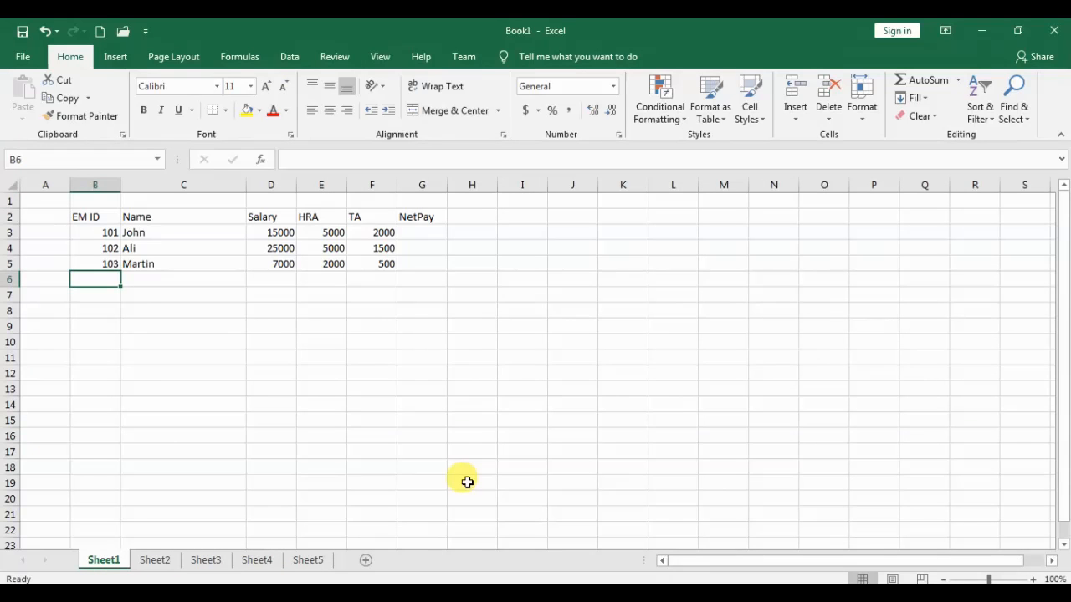
{"action": "key", "text": "ctrl+Page_Down"}
{"action": "key", "text": "ctrl+Page_Down"}
{"action": "key", "text": "ctrl+Page_Down"}
{"action": "key", "text": "ctrl+Page_Down"}
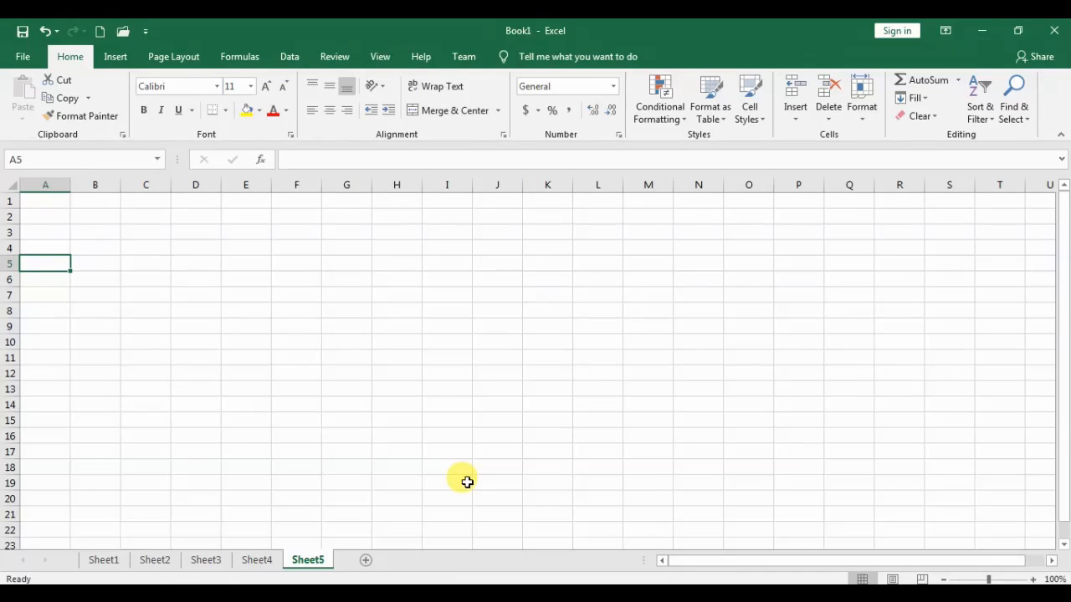
{"action": "key", "text": "ctrl+Page_Up"}
{"action": "key", "text": "ctrl+Page_Up"}
{"action": "key", "text": "ctrl+Page_Up"}
{"action": "key", "text": "ctrl+Page_Up"}
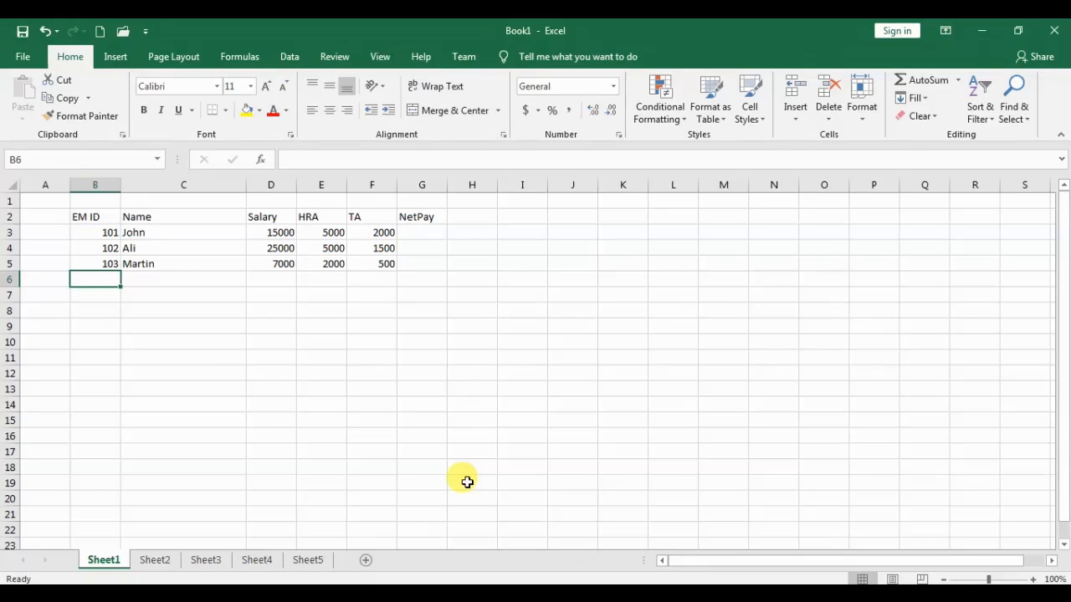
Move the active cell around the salary table, up to row 3, across, down and back to the first employee's Salary in D3
{"action": "key", "text": "Up"}
{"action": "key", "text": "Up"}
{"action": "key", "text": "Up"}
{"action": "key", "text": "Right"}
{"action": "key", "text": "Right"}
{"action": "key", "text": "Right"}
{"action": "key", "text": "Right"}
{"action": "key", "text": "Down"}
{"action": "key", "text": "Down"}
{"action": "key", "text": "Down"}
{"action": "key", "text": "Left"}
{"action": "key", "text": "Left"}
{"action": "key", "text": "Up"}
{"action": "key", "text": "Up"}
{"action": "key", "text": "Up"}
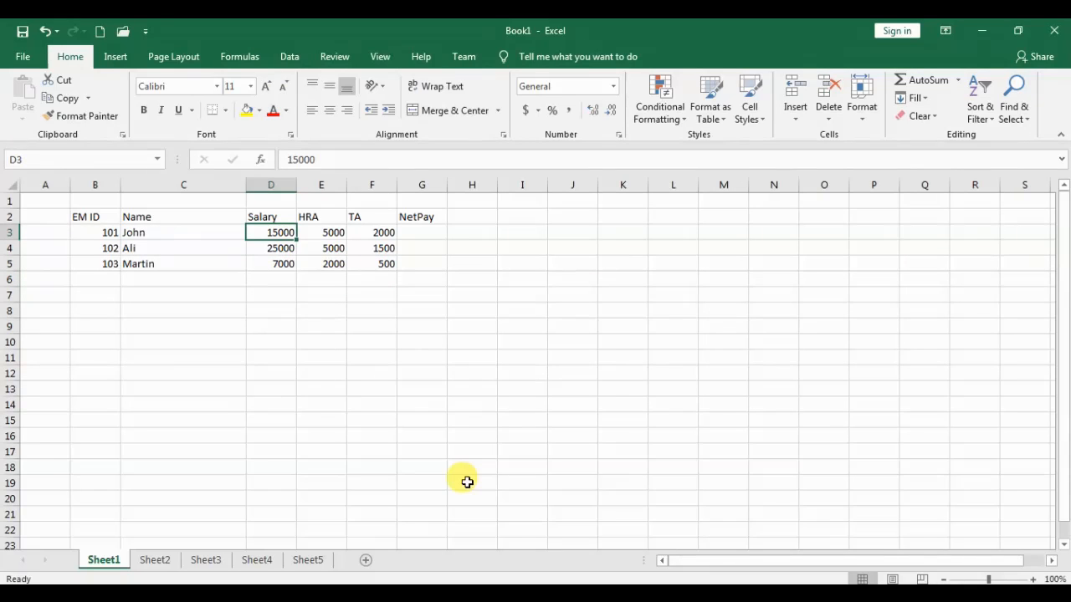
Move the active cell around the pay figures in D3:F5, from D3 clockwise to D4
{"action": "key", "text": "Right"}
{"action": "key", "text": "Right"}
{"action": "key", "text": "Down"}
{"action": "key", "text": "Down"}
{"action": "key", "text": "Left"}
{"action": "key", "text": "Left"}
{"action": "key", "text": "Up"}
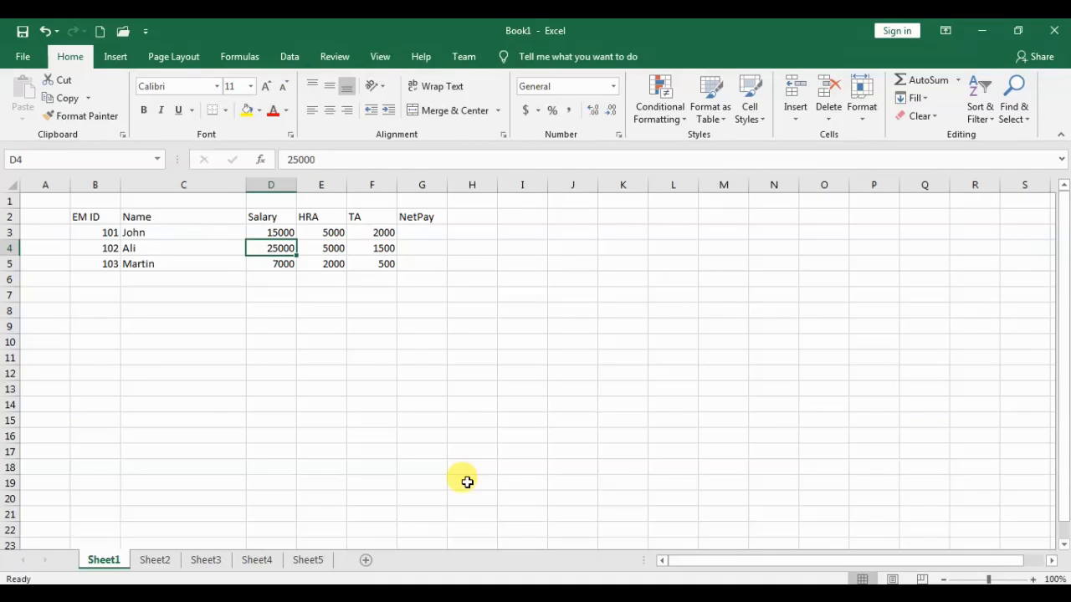
Start a shortcut list beside the salary table with "Down" in J3 and "Enter" in K3
{"action": "left_click", "coordinate": [574, 233]}
{"action": "type", "text": "Do"}
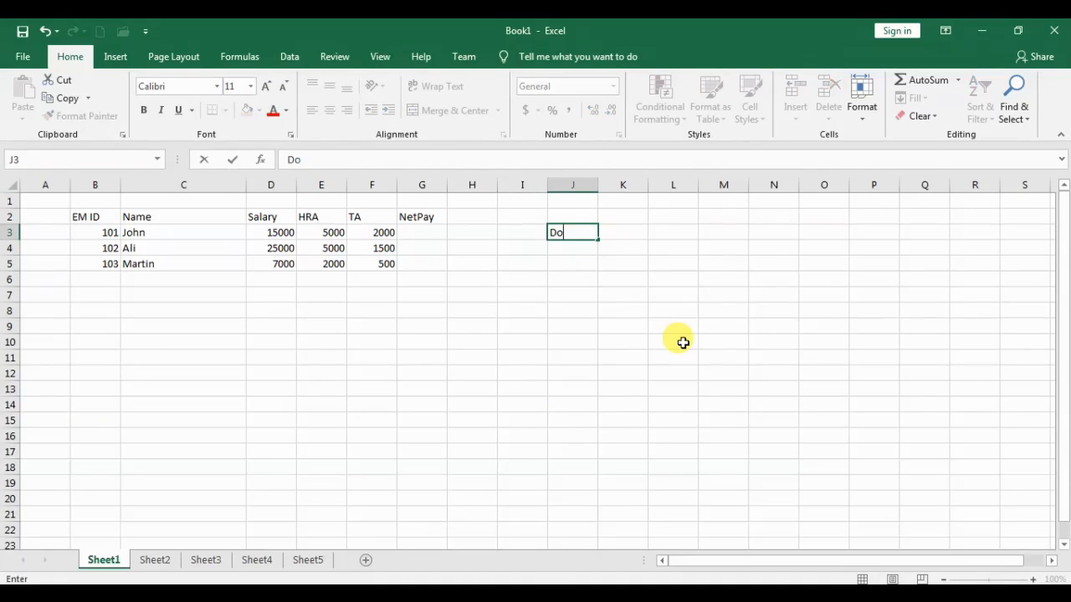
{"action": "type", "text": "wn"}
{"action": "key", "text": "Tab"}
{"action": "type", "text": "Enter"}
{"action": "key", "text": "Return"}
Add the second shortcut row with "Up" in J4 and "Shft + Enter" in K4
{"action": "type", "text": "Up"}
{"action": "key", "text": "Tab"}
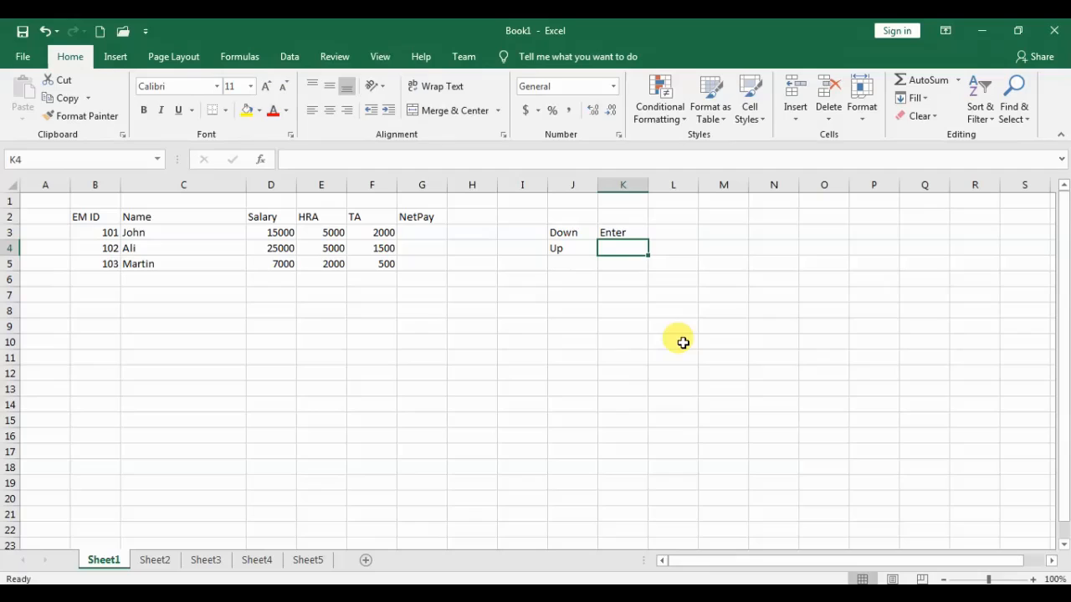
{"action": "type", "text": "Sh"}
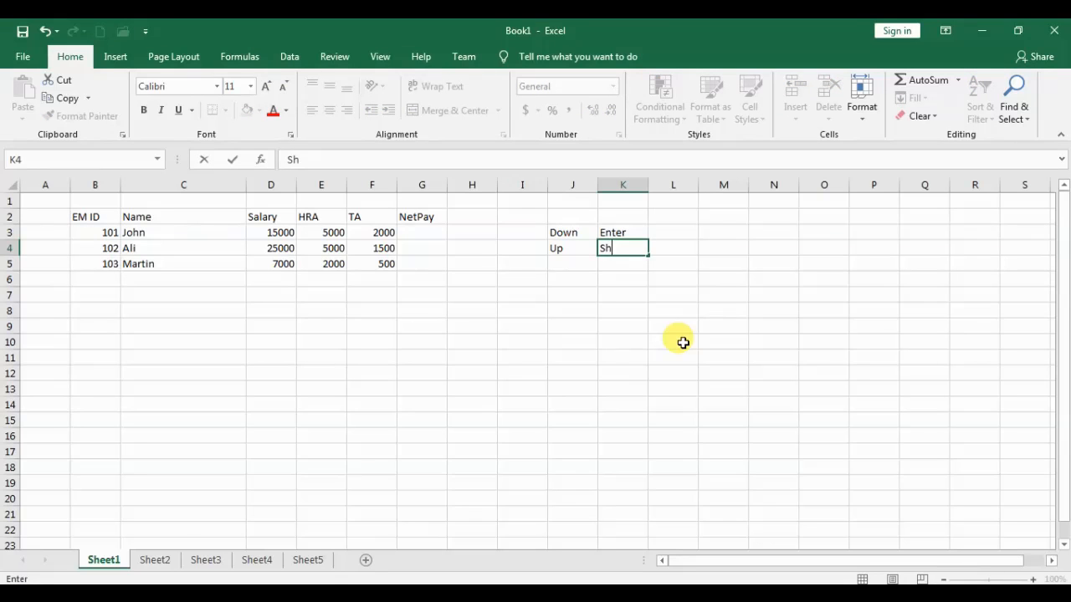
{"action": "type", "text": "ft + Enter"}
{"action": "key", "text": "Return"}
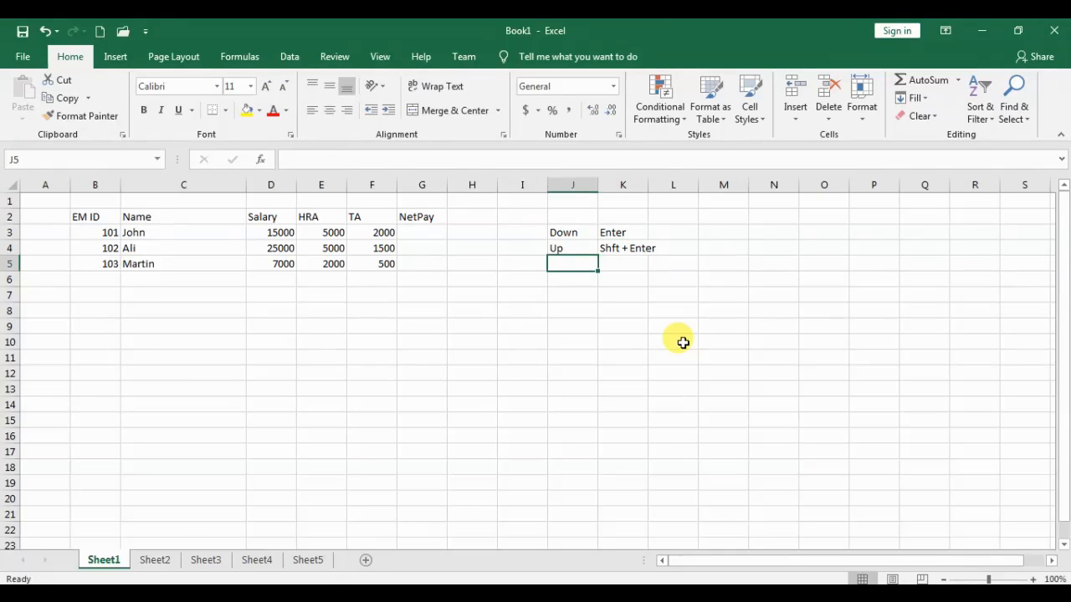
Add the third shortcut row with "Right" in J5 and "Tab" in K5
{"action": "type", "text": "Right"}
{"action": "key", "text": "Right"}
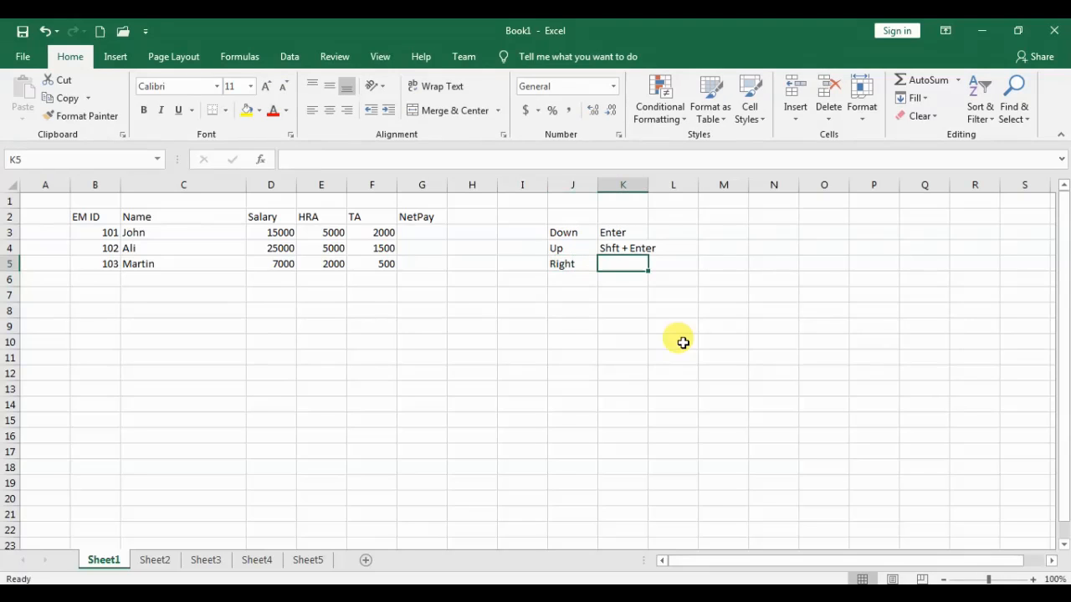
{"action": "type", "text": "TAb"}
{"action": "key", "text": "BackSpace"}
{"action": "key", "text": "BackSpace"}
{"action": "type", "text": "ab"}
{"action": "key", "text": "Return"}
Add the fourth shortcut row with "Left" in J6 and "Sht+tab" in K6
{"action": "type", "text": "Le"}
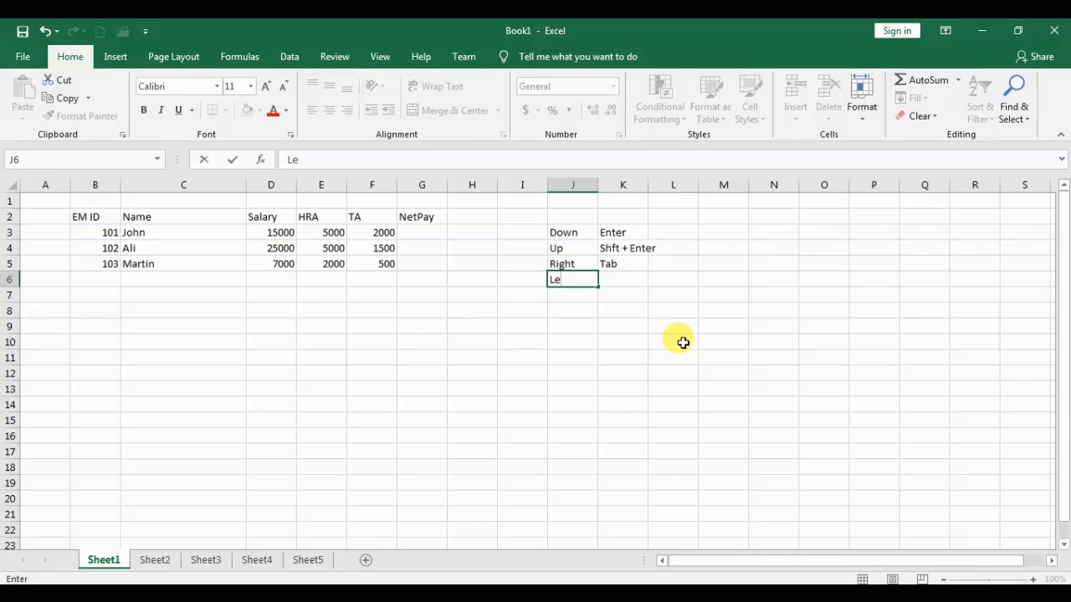
{"action": "type", "text": "g"}
{"action": "key", "text": "BackSpace"}
{"action": "type", "text": "ft"}
{"action": "key", "text": "Tab"}
{"action": "type", "text": "Sht"}
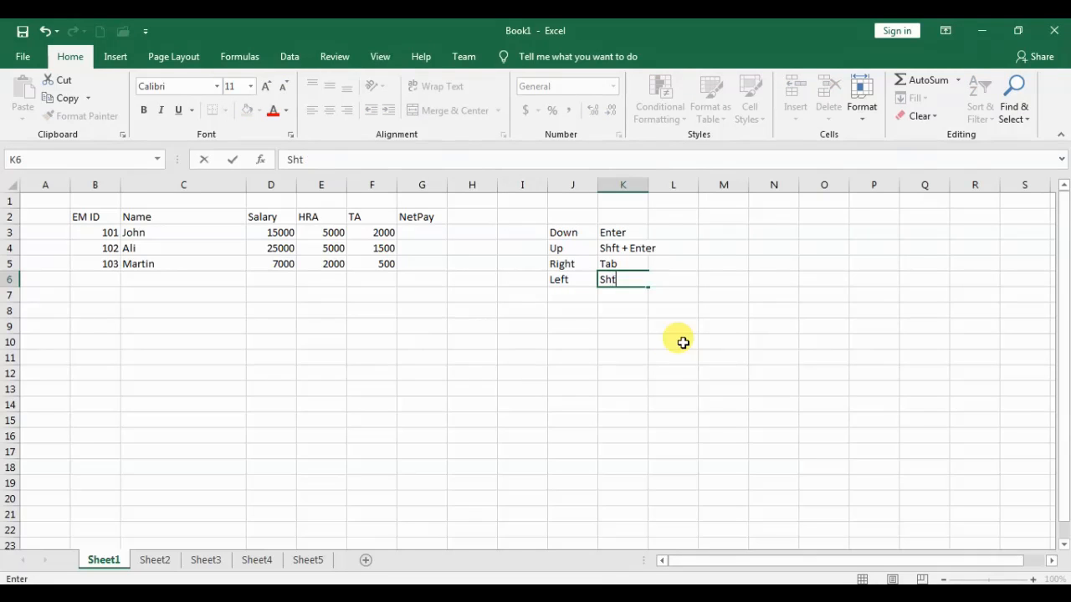
{"action": "type", "text": "+tab"}
{"action": "key", "text": "Return"}
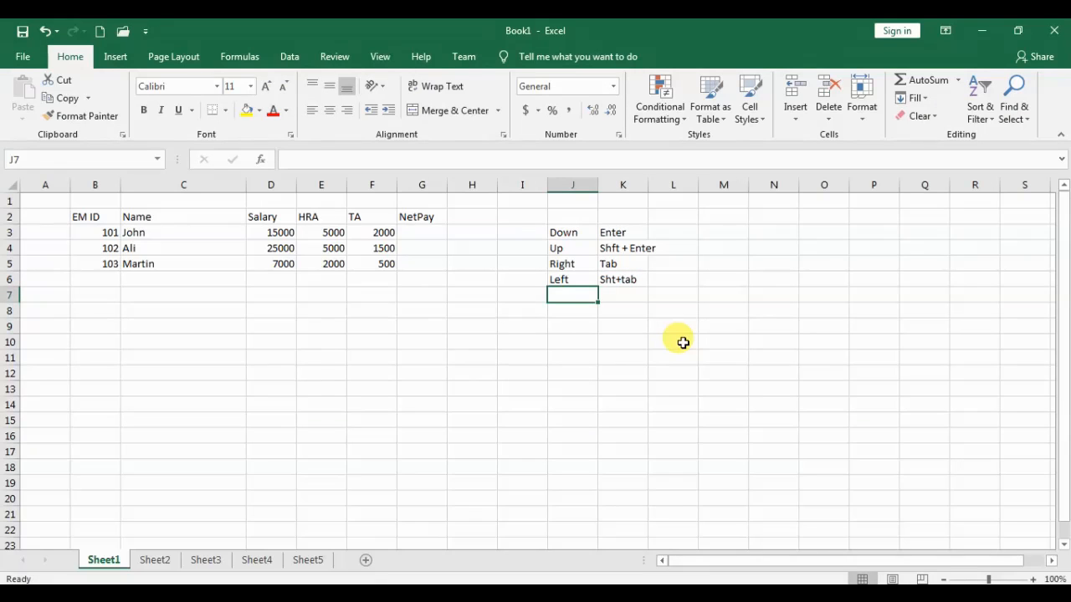
Add the next-sheet shortcut with "N Sheet" in J7 and "Ctrl + Pg Dwn" in K7
{"action": "type", "text": "Nezx"}
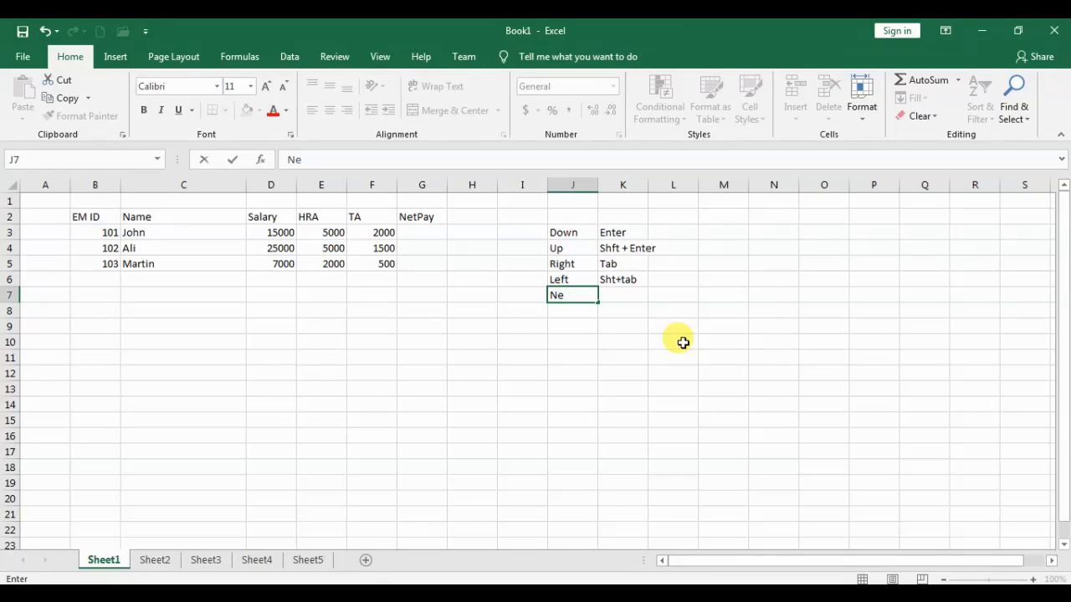
{"action": "key", "text": "BackSpace"}
{"action": "key", "text": "BackSpace"}
{"action": "key", "text": "BackSpace"}
{"action": "type", "text": "Sheet"}
{"action": "key", "text": "Tab"}
{"action": "type", "text": "Ctrl"}
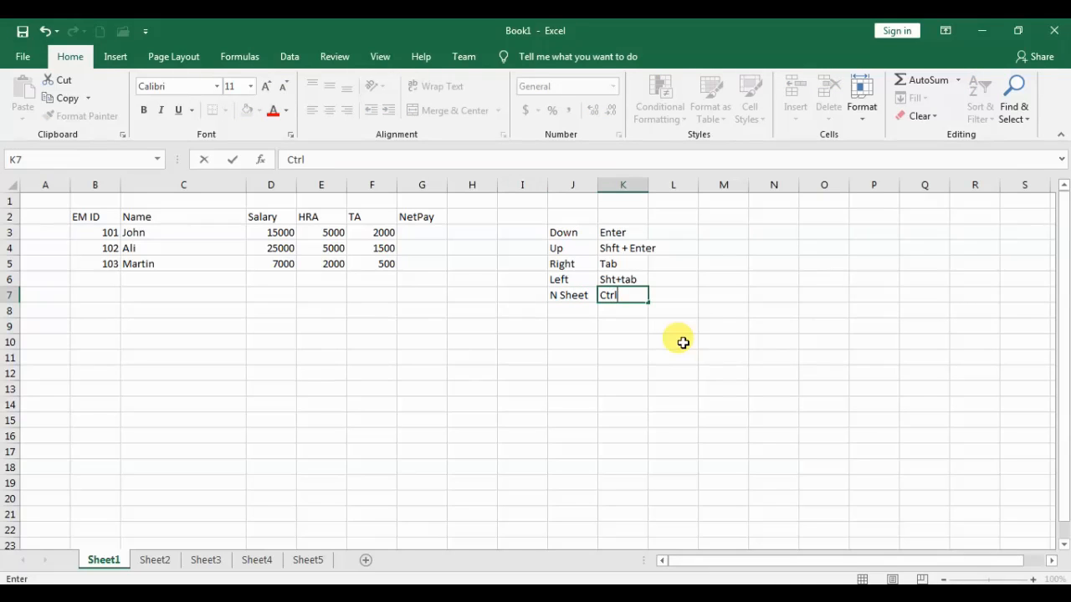
{"action": "type", "text": " + Pg Dwn"}
{"action": "key", "text": "Return"}
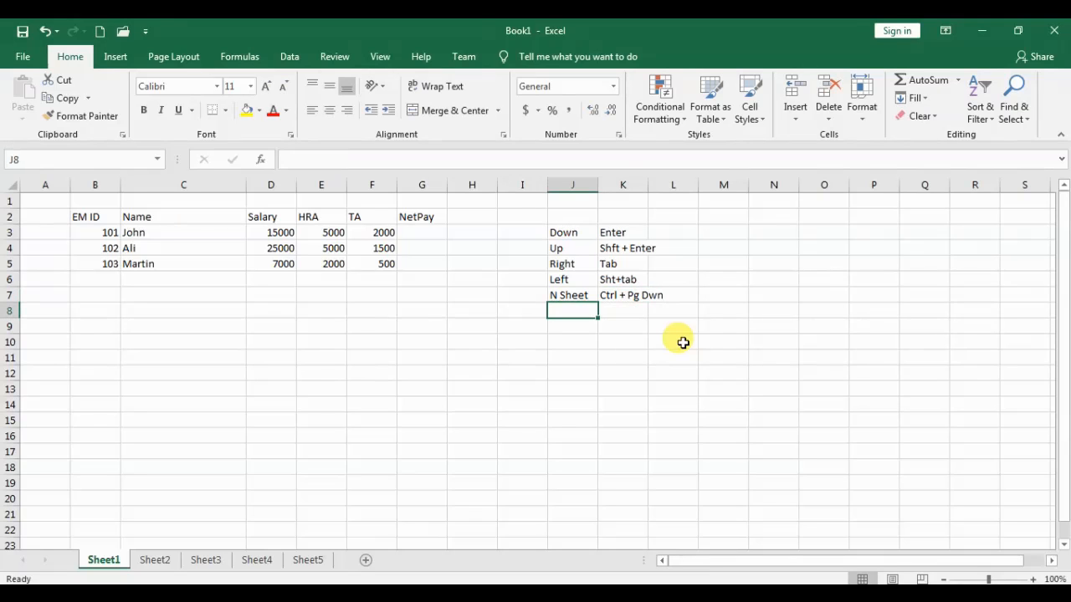
Add the previous-sheet shortcut with "P Sheet" in J8 and "Ctrl + Pg Up" in K8
{"action": "type", "text": "P Sgh"}
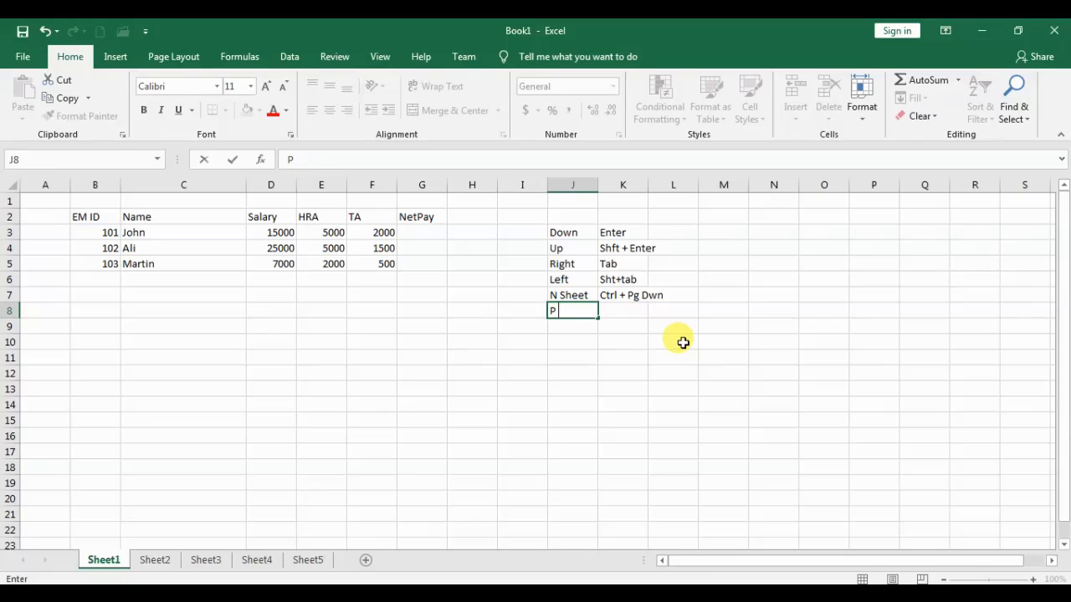
{"action": "key", "text": "BackSpace"}
{"action": "key", "text": "BackSpace"}
{"action": "type", "text": "heet"}
{"action": "key", "text": "BackSpace"}
{"action": "key", "text": "BackSpace"}
{"action": "key", "text": "BackSpace"}
{"action": "key", "text": "BackSpace"}
{"action": "type", "text": "heet"}
{"action": "key", "text": "Tab"}
{"action": "type", "text": "Ctrl "}
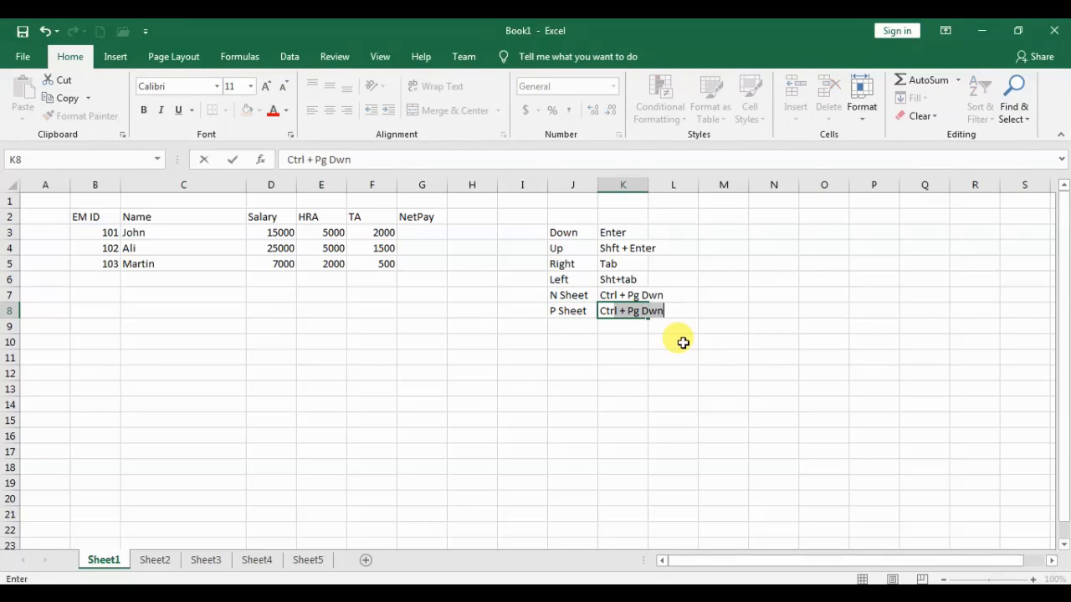
{"action": "type", "text": "+ Pg Up"}
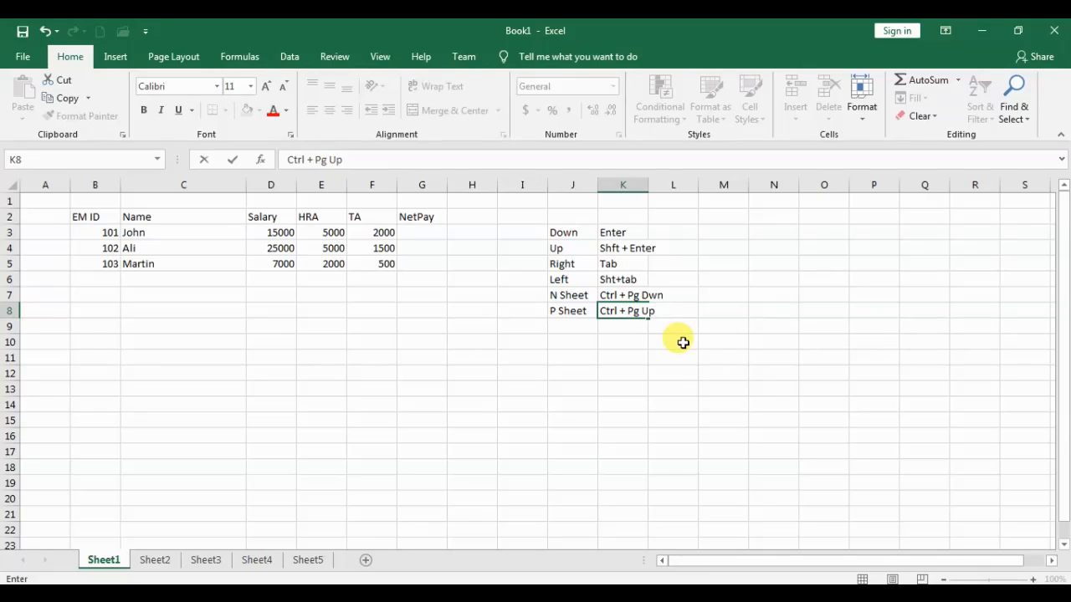
{"action": "key", "text": "Return"}
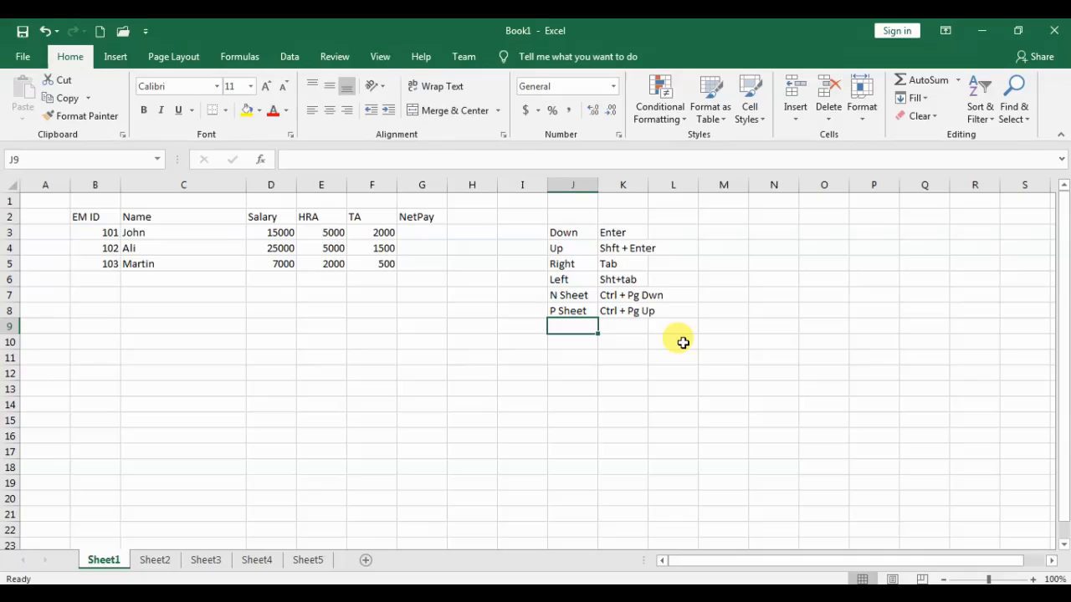